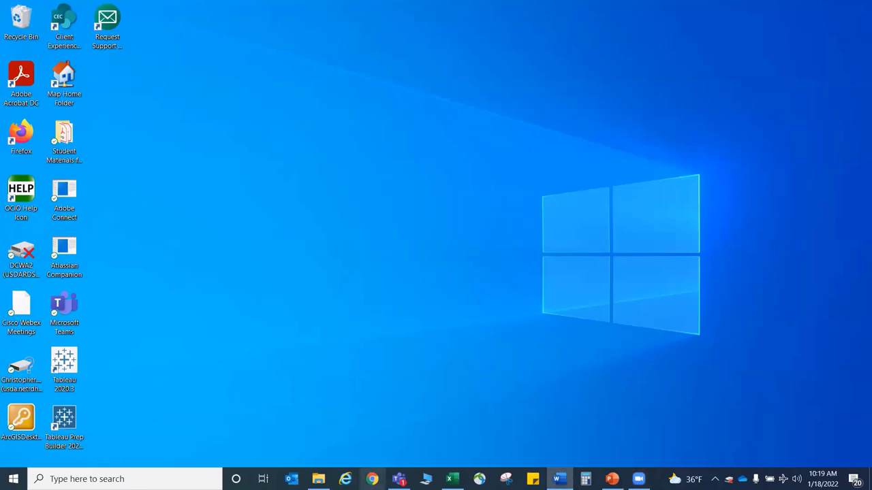
- Open a maximized Chrome window and go to usda.gov/reconnect
left_click(372, 479)
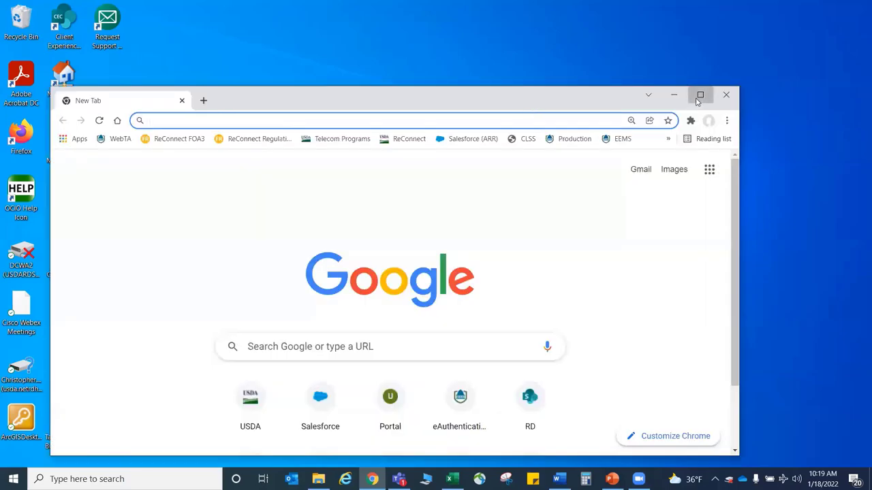
left_click(700, 95)
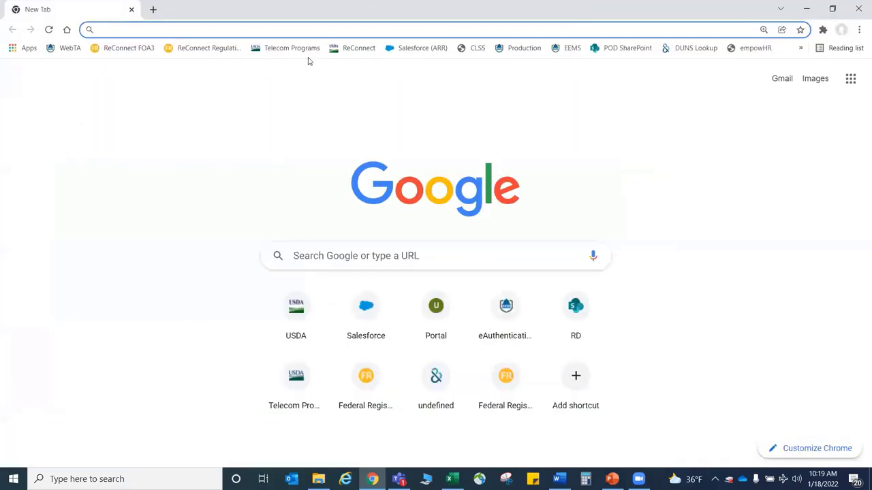
type("indi")
key("BackSpace")
key("BackSpace")
key("BackSpace")
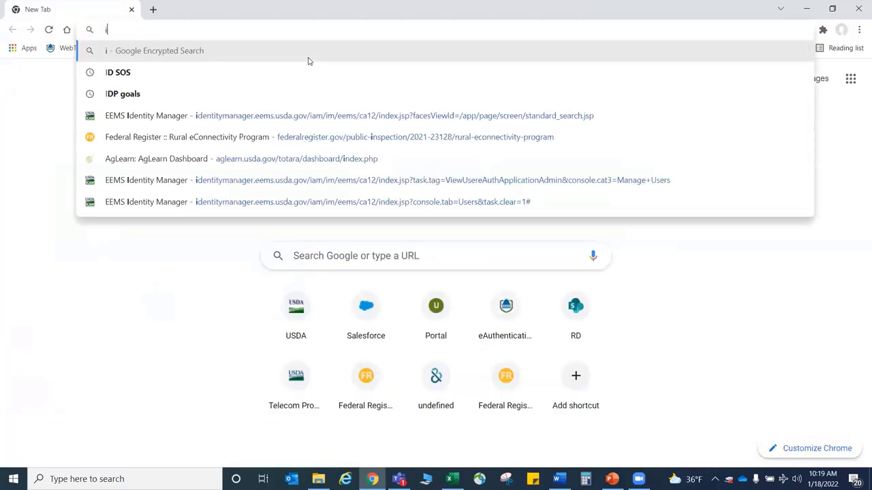
key("BackSpace")
type("usda")
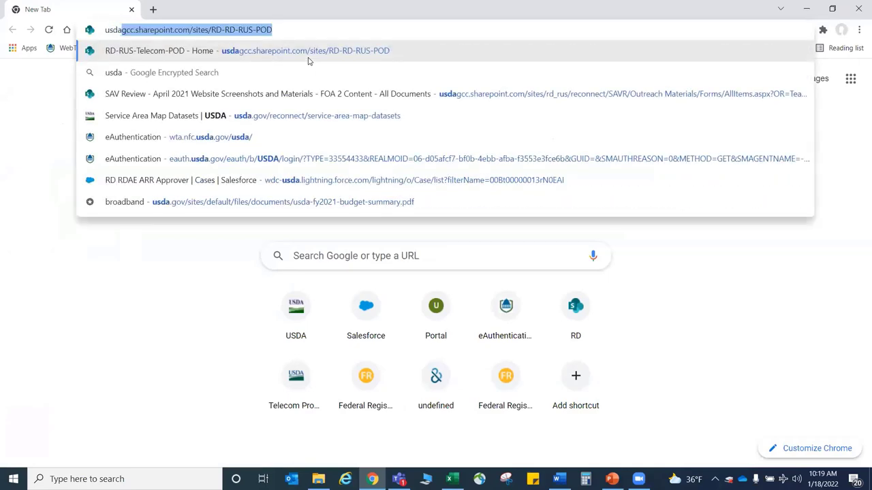
type(".go")
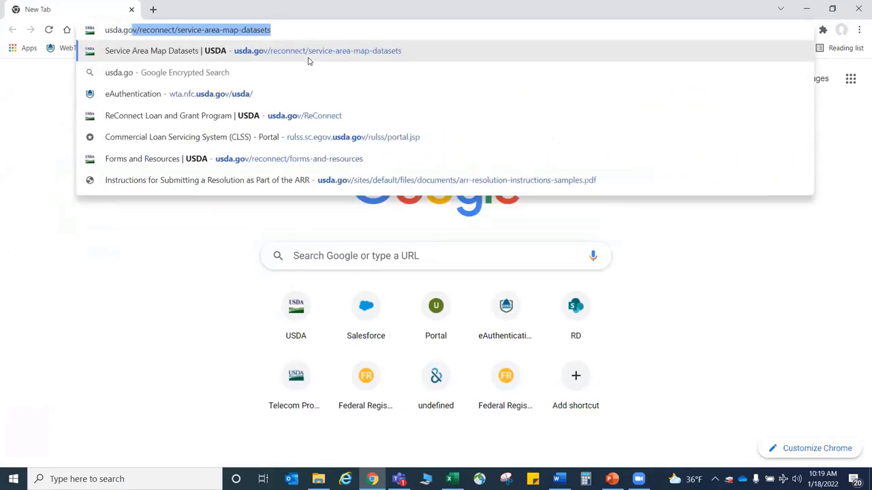
type("v/reconnect")
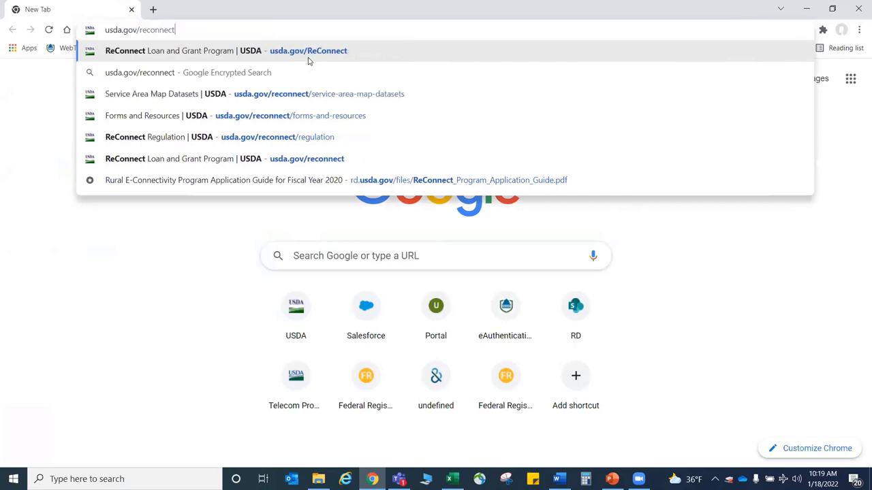
left_click(308, 61)
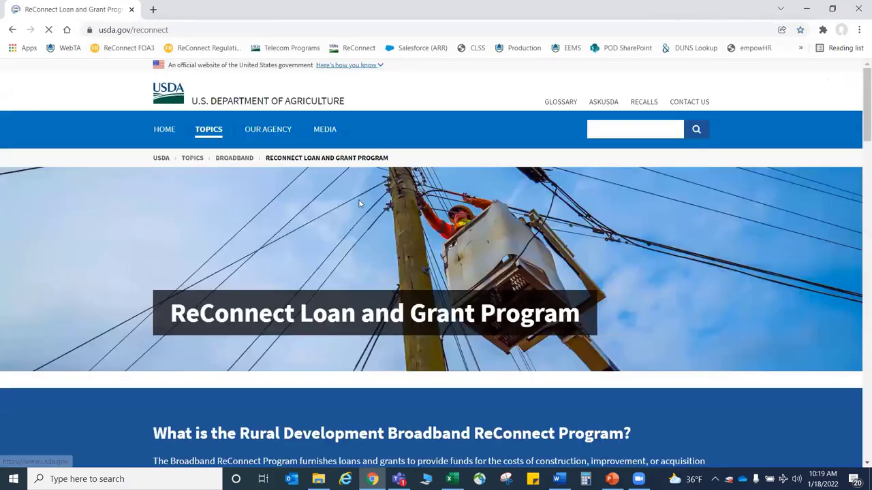
- Follow the Apply Now link on the ReConnect program page to reach the application portal
scroll(408, 302, "down", 3)
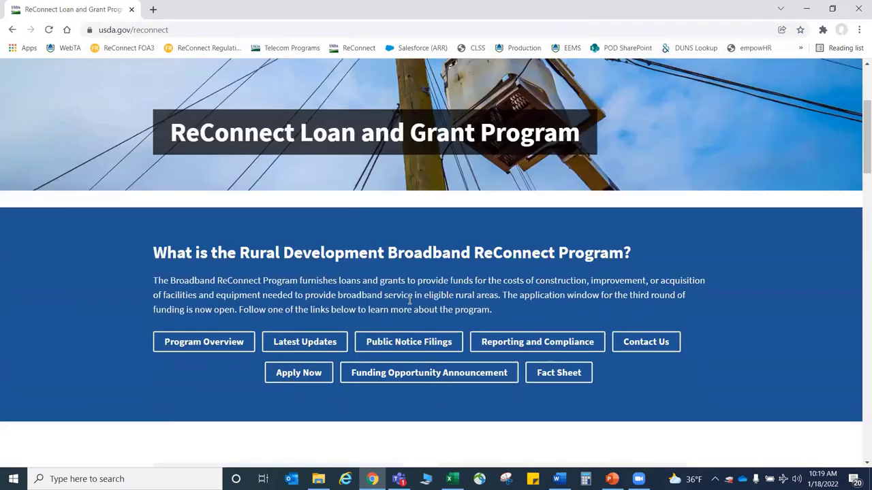
scroll(409, 301, "down", 2)
left_click(300, 268)
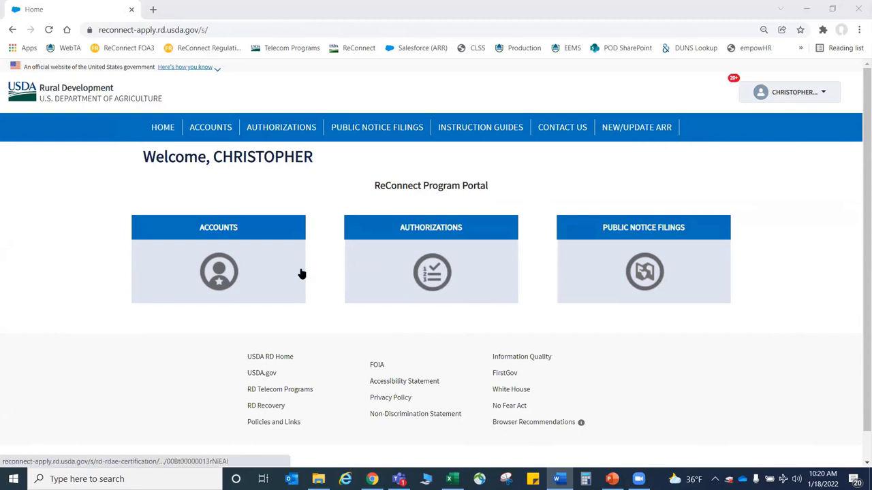
- Search the portal's accounts list by the test account holder's first name and open the matching test account
left_click(257, 260)
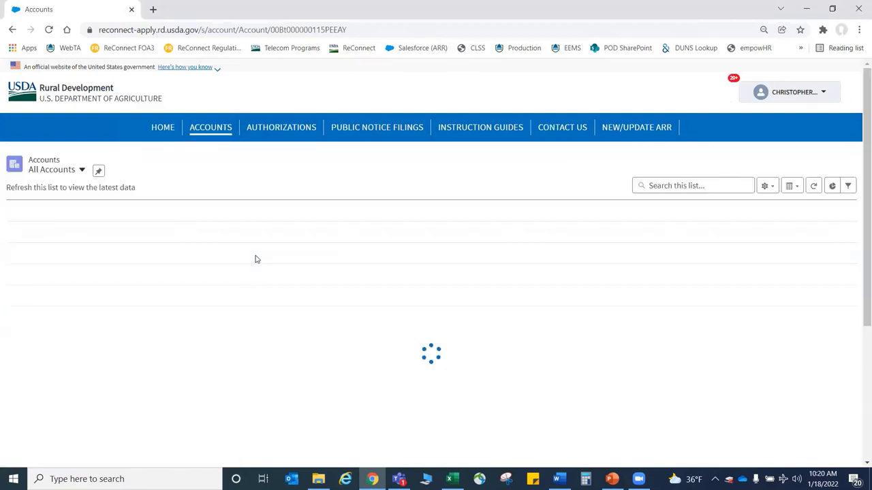
left_click(680, 186)
type("Kristin")
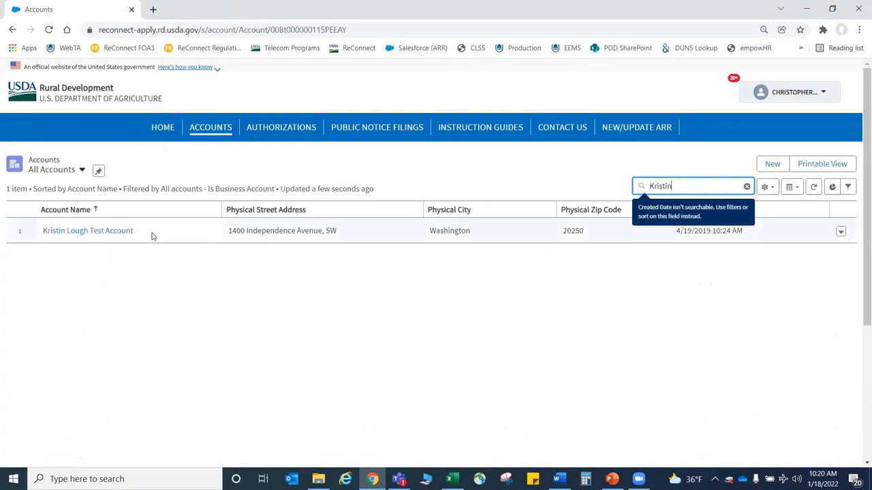
left_click(122, 236)
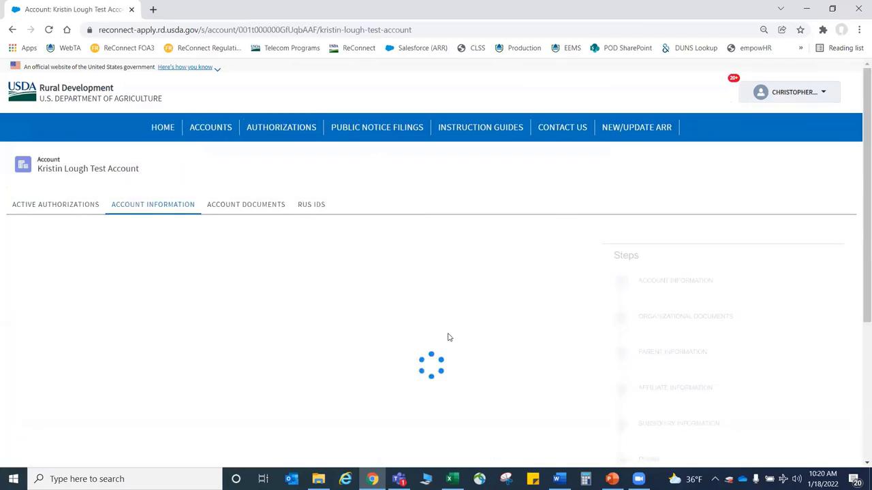
- Examine the applicant's identification and address fields and the available eligible entity types in Account Information
scroll(200, 230, "down", 1)
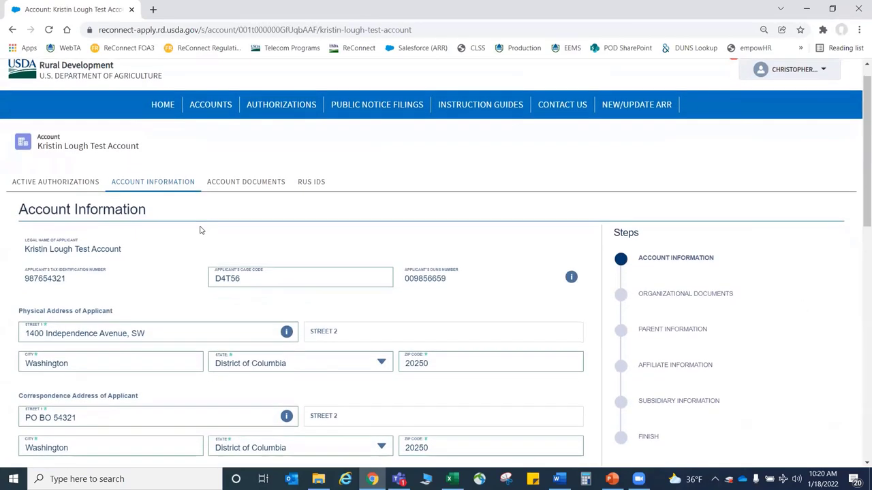
key("alt+Tab")
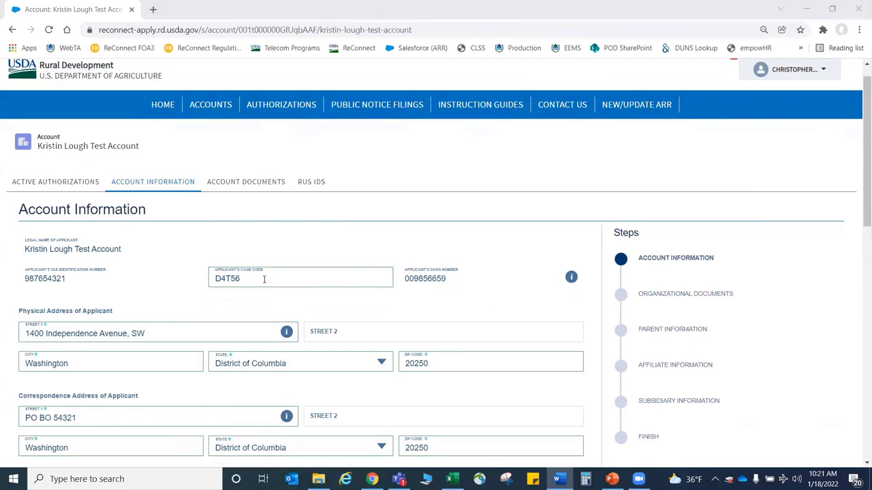
scroll(264, 279, "down", 1)
scroll(264, 278, "down", 1)
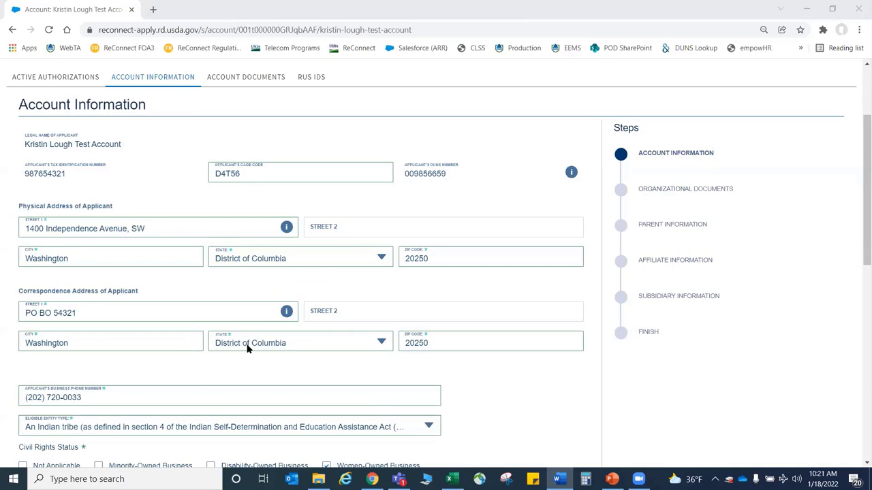
scroll(247, 346, "down", 1)
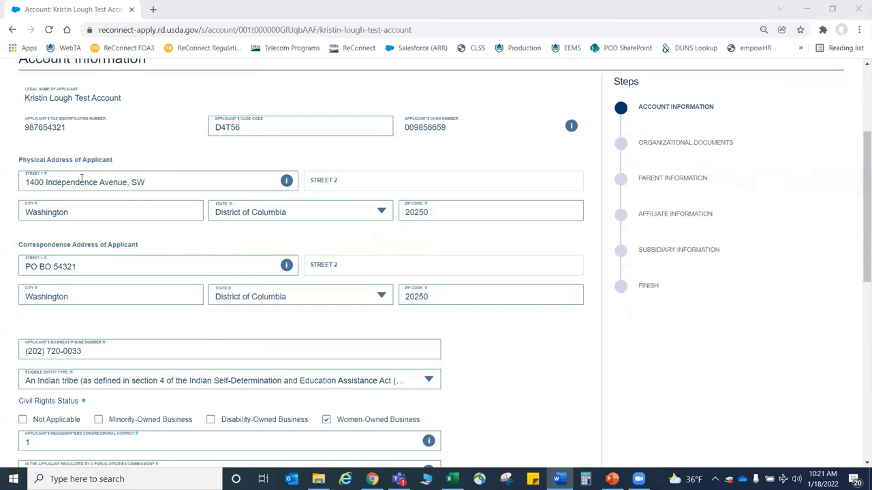
scroll(184, 229, "down", 1)
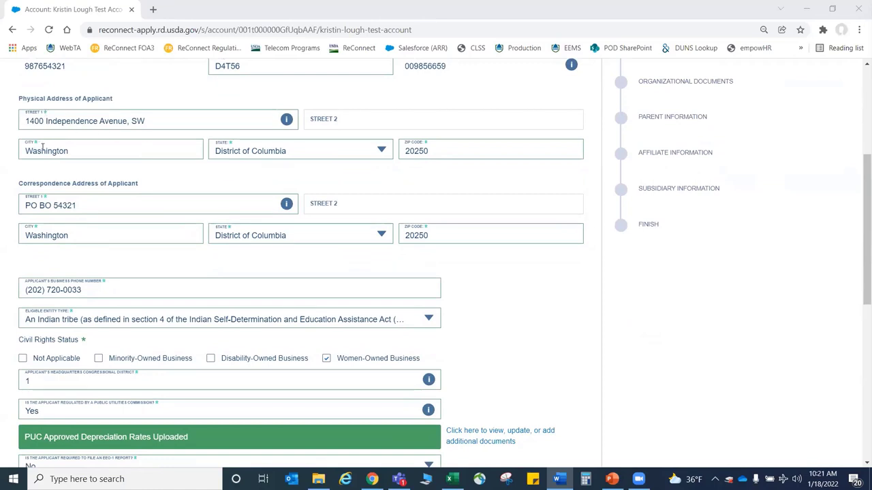
scroll(275, 195, "down", 2)
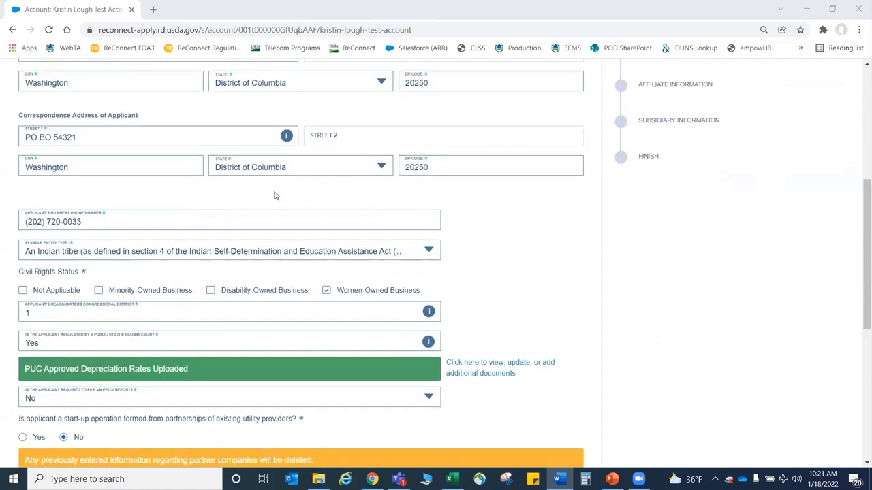
scroll(140, 172, "down", 1)
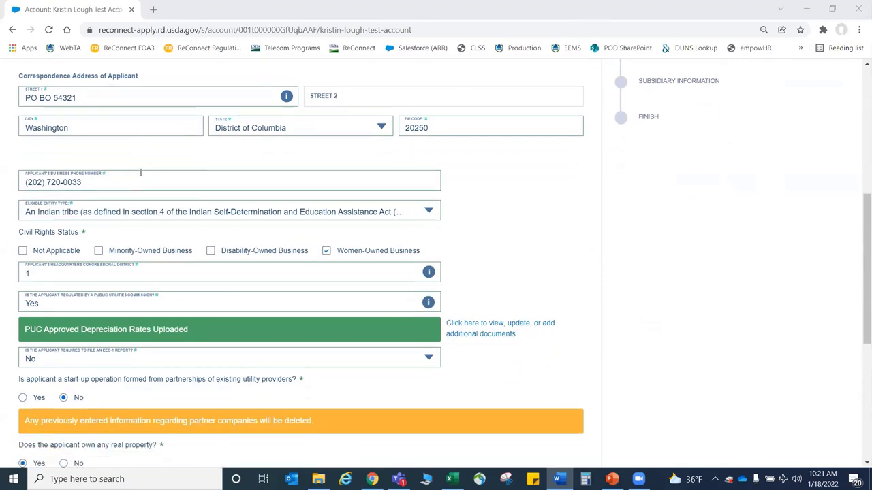
scroll(85, 179, "down", 1)
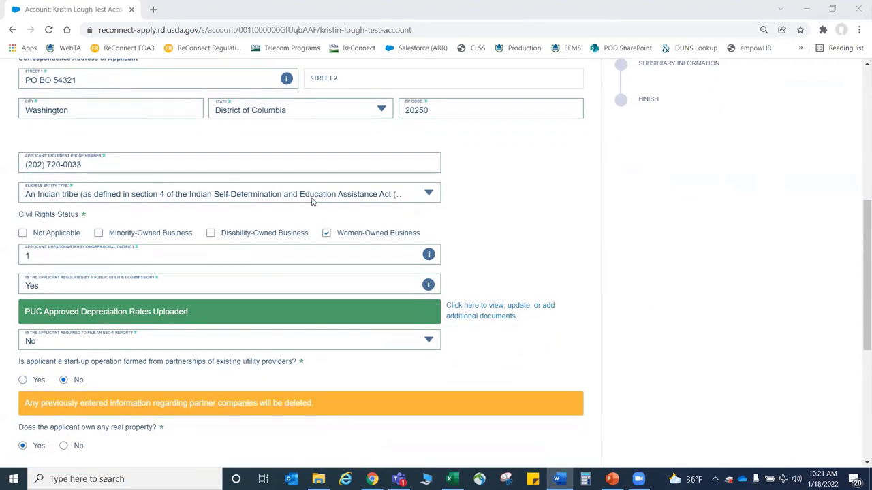
left_click(375, 195)
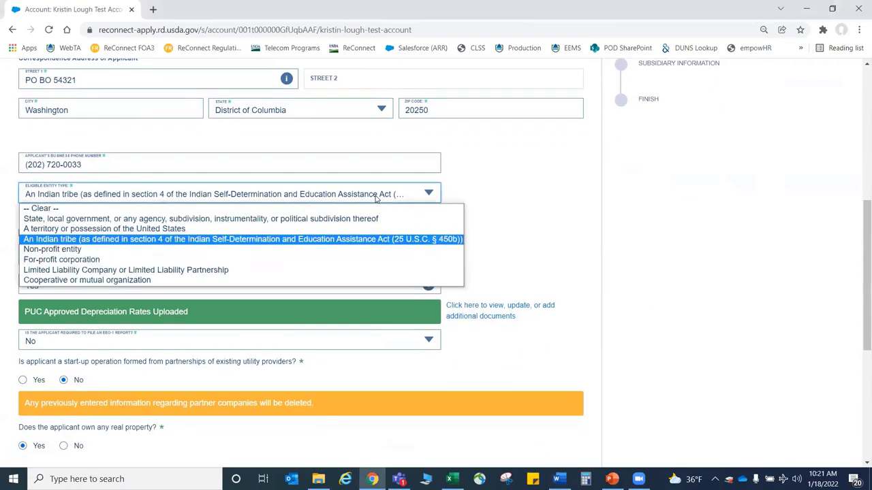
left_click(532, 218)
- Review the civil rights, regulation, start-up and real property answers, and save Account Information to continue to Organizational Documents
scroll(465, 218, "down", 2)
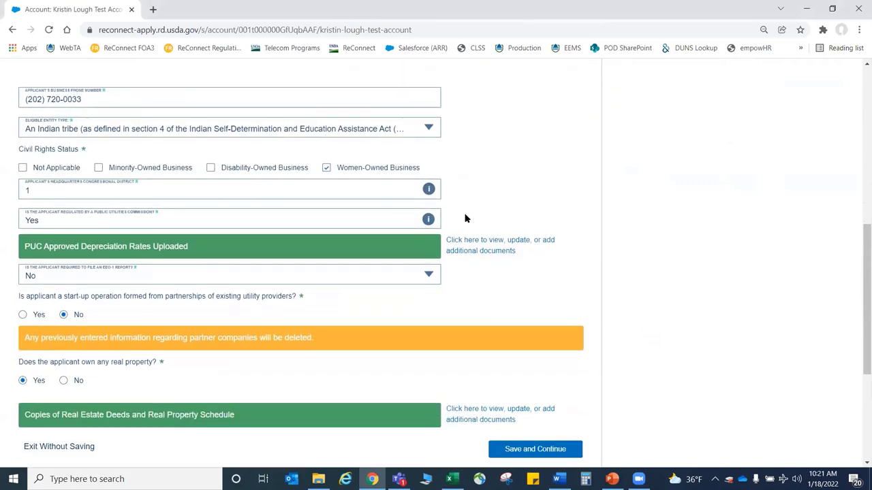
scroll(465, 218, "down", 1)
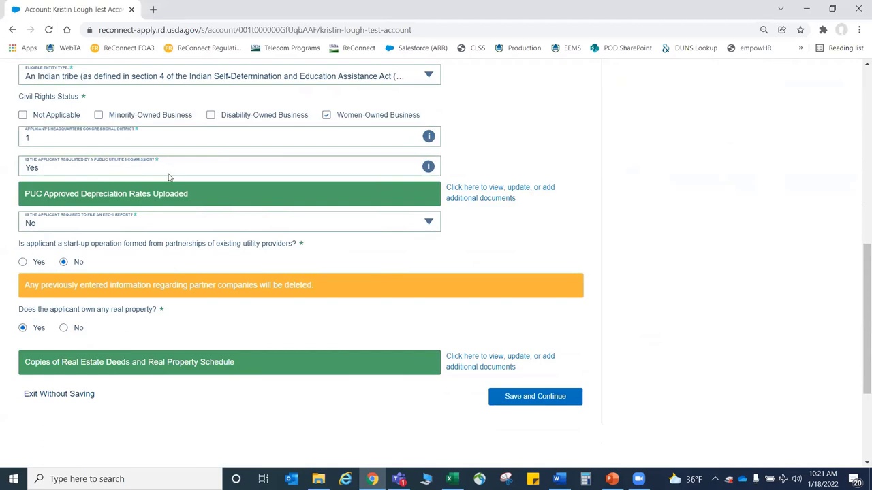
scroll(143, 218, "down", 1)
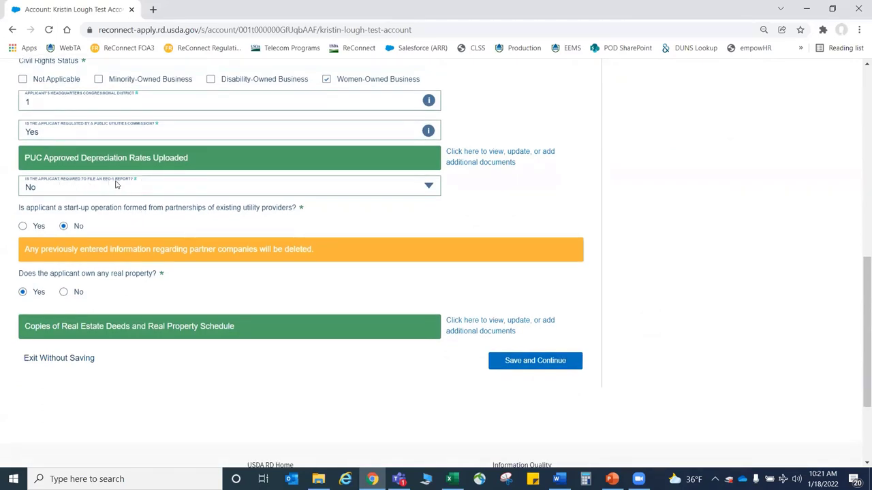
scroll(141, 236, "down", 1)
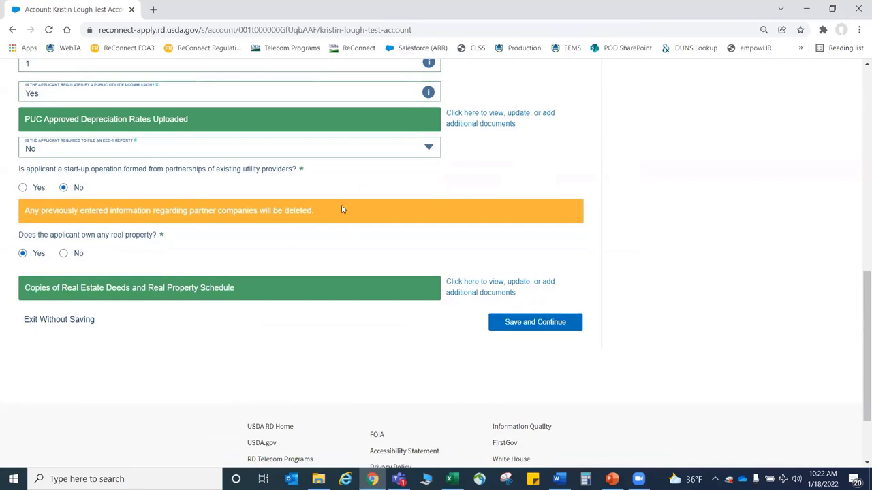
scroll(350, 255, "down", 1)
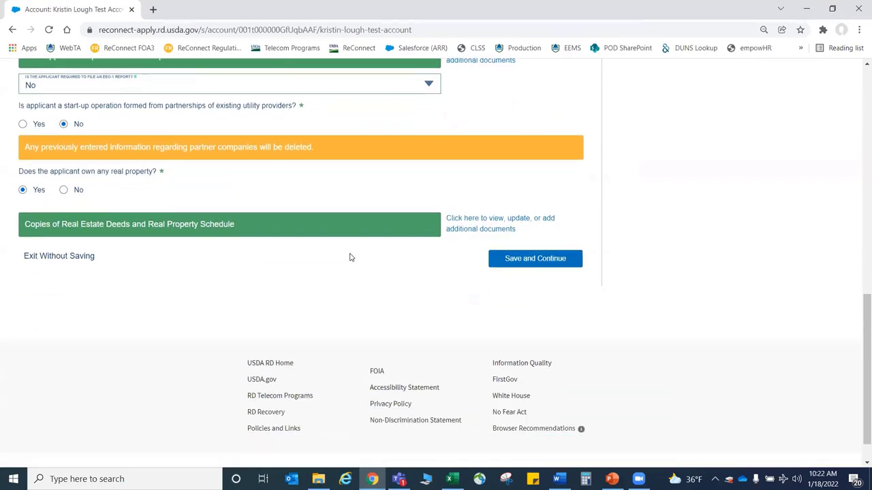
scroll(350, 255, "up", 1)
left_click(535, 317)
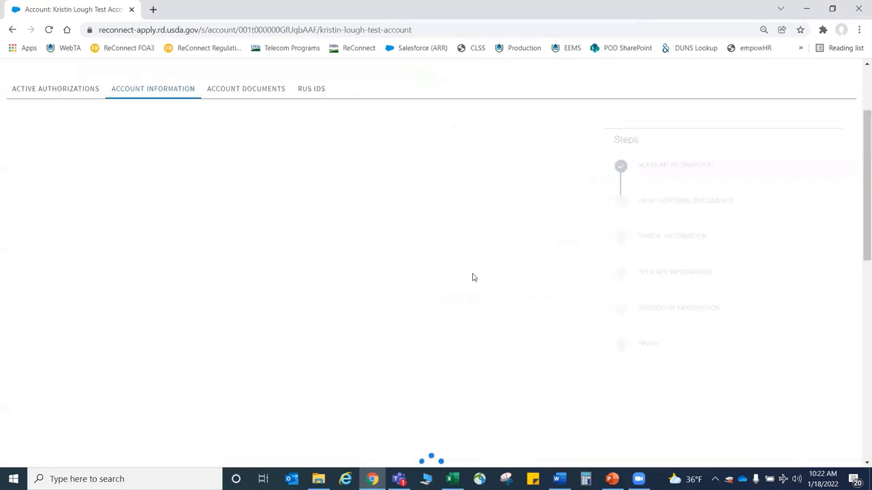
- Review the uploads listed under Organizational Documents and save the section to continue to Parent Information
scroll(473, 278, "down", 1)
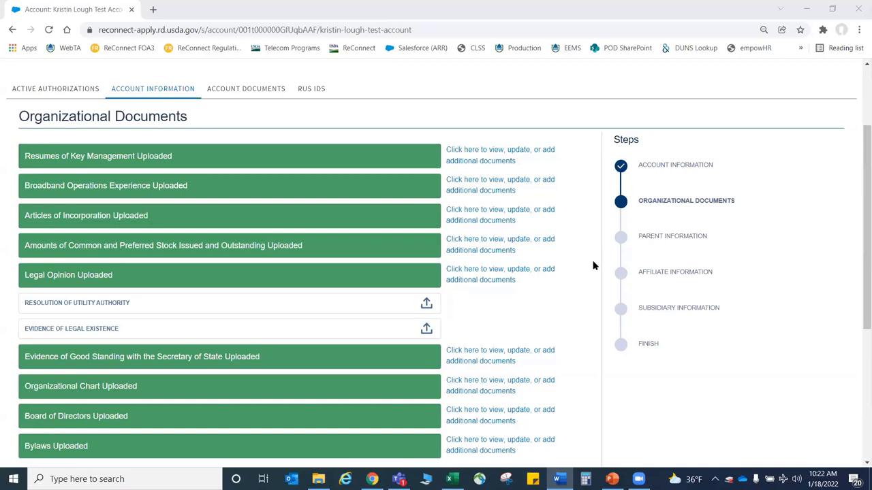
scroll(594, 266, "down", 1)
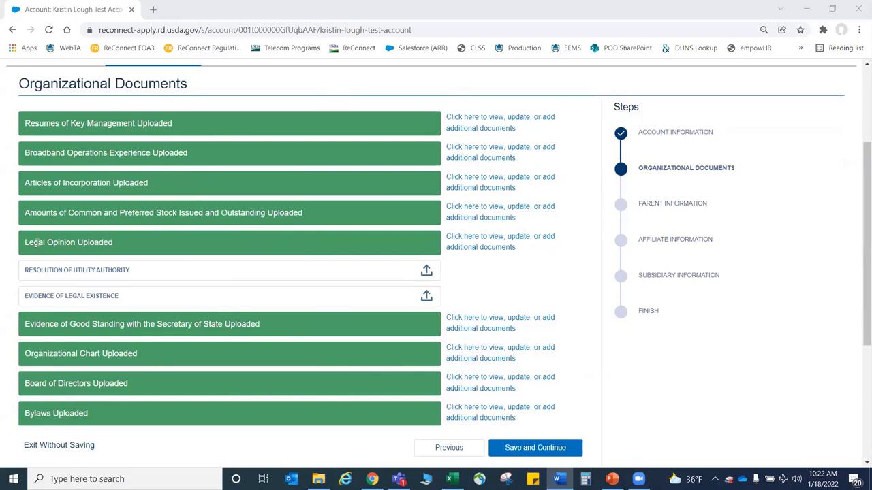
scroll(75, 247, "down", 1)
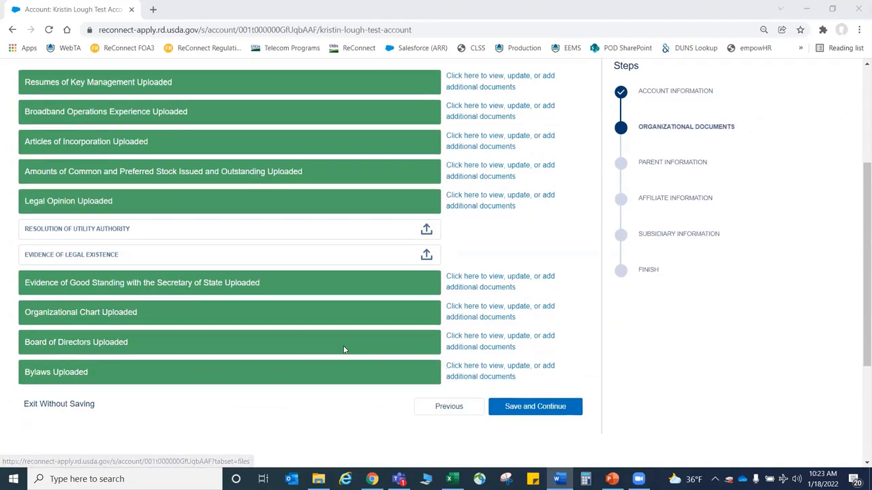
scroll(342, 350, "down", 1)
left_click(529, 393)
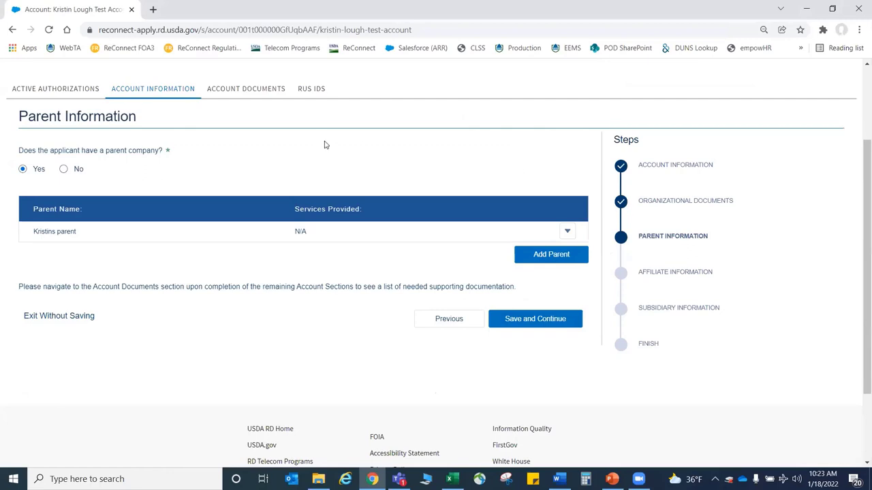
- Switch the parent company answer to No and back to Yes, and save Parent Information to continue to Affiliate Information
left_click(63, 170)
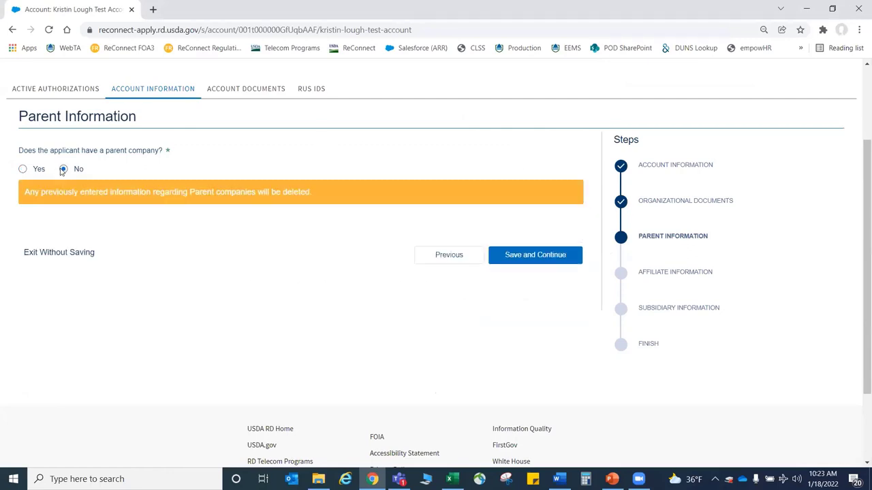
left_click(23, 169)
scroll(275, 277, "down", 1)
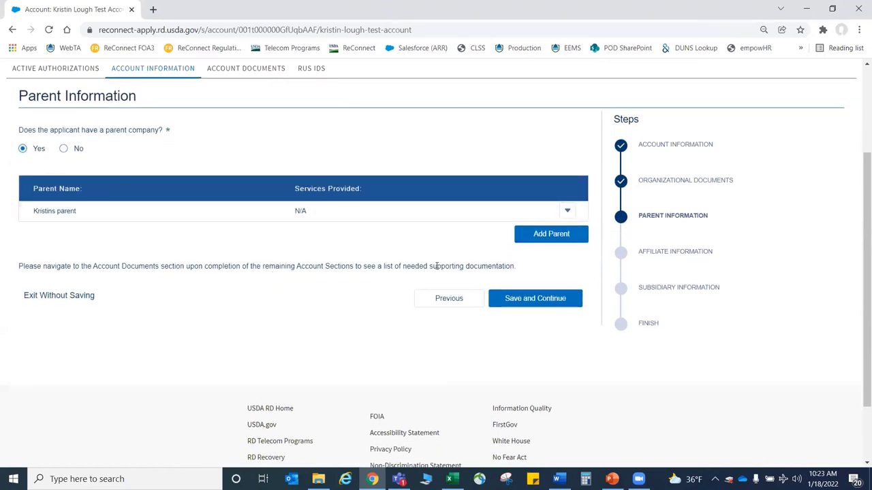
left_click(555, 307)
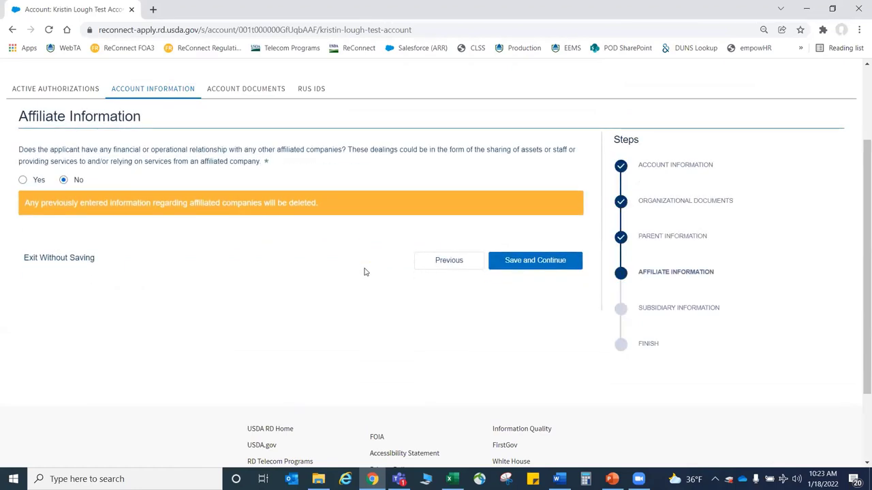
- Set the affiliated companies answer to Yes, and save Affiliate Information to continue to Subsidiary Information
left_click(23, 181)
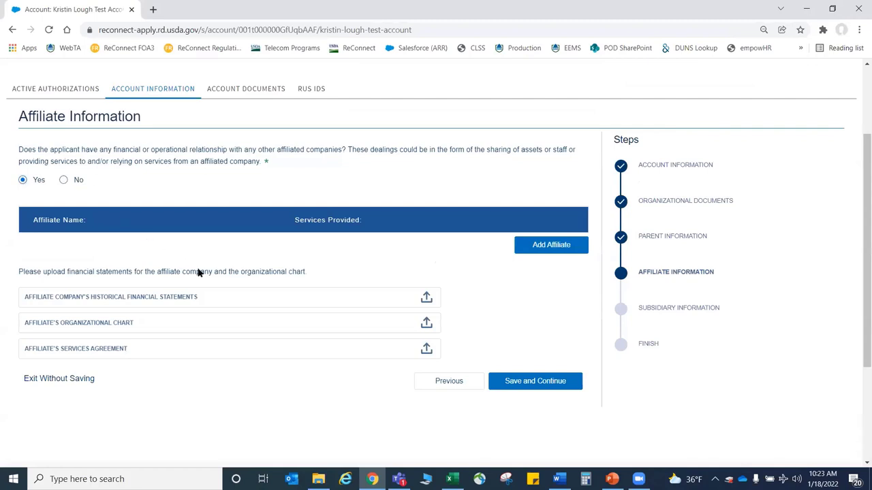
scroll(198, 271, "down", 1)
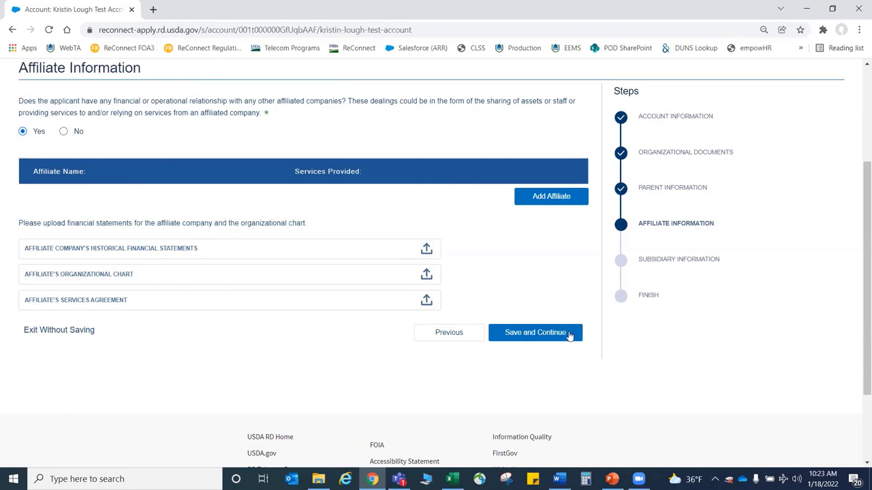
left_click(545, 336)
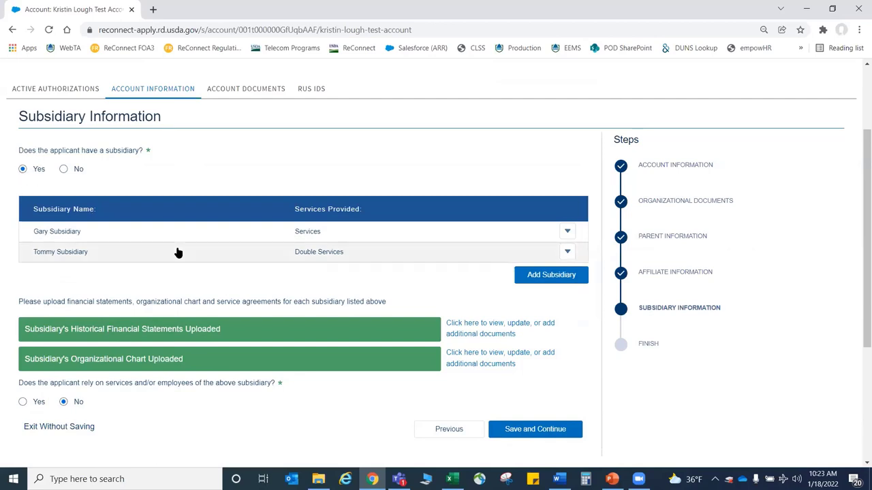
- Review the subsidiaries and uploaded documents in Subsidiary Information, and save the section to finish Account Information
scroll(175, 250, "down", 1)
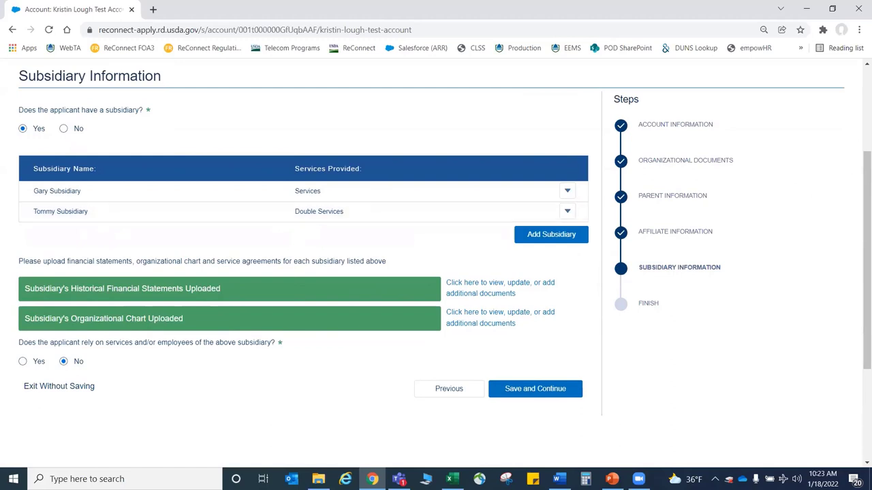
key("alt+Tab")
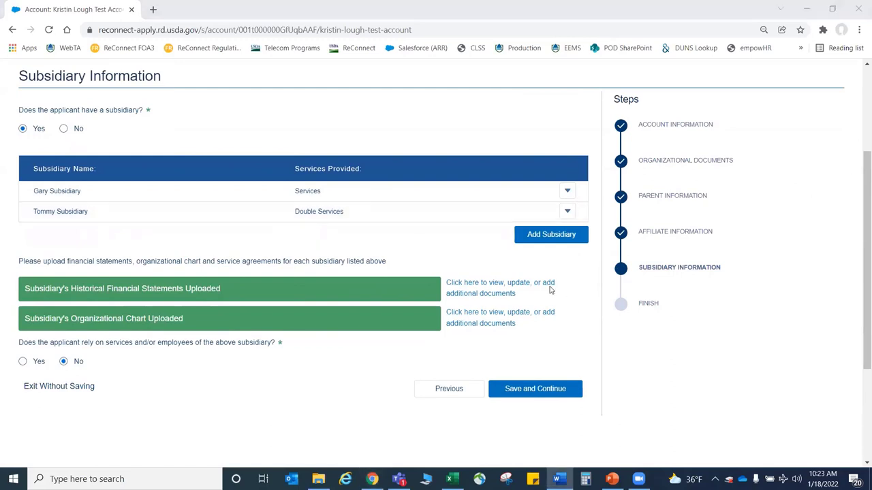
left_click(522, 389)
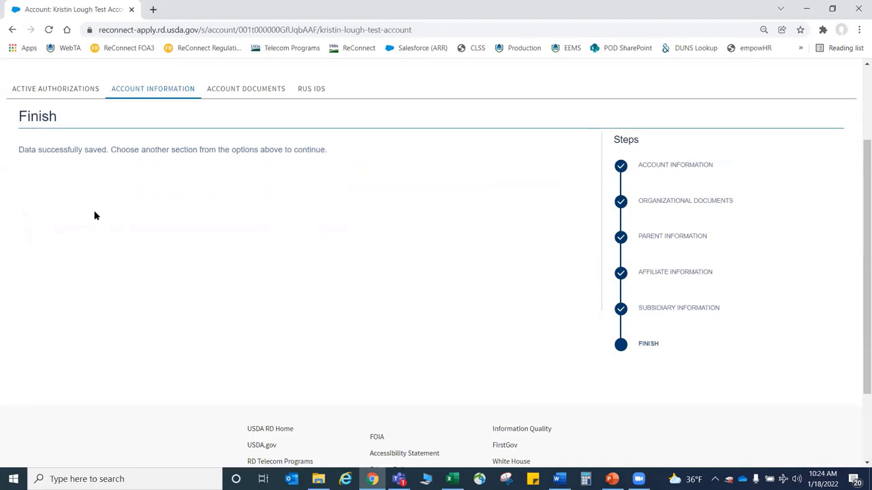
- Open the account's documents and examine the document list, including the parent company entries marked as missing
left_click(241, 91)
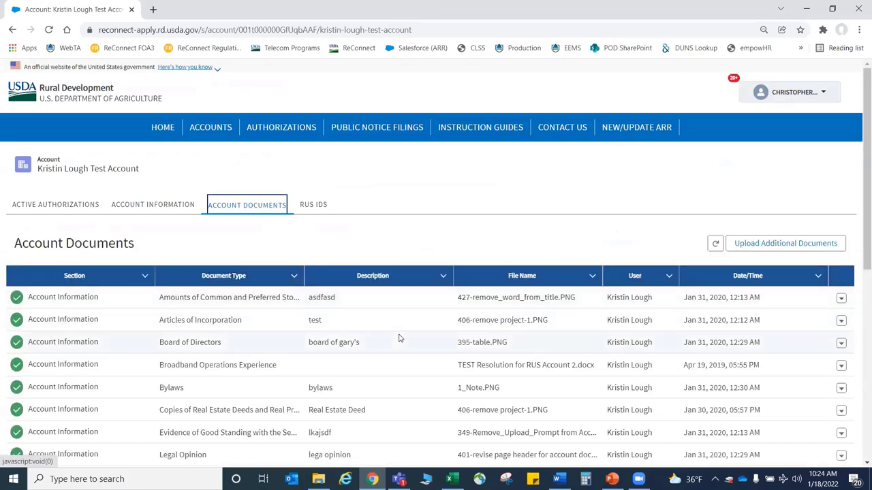
scroll(399, 337, "down", 2)
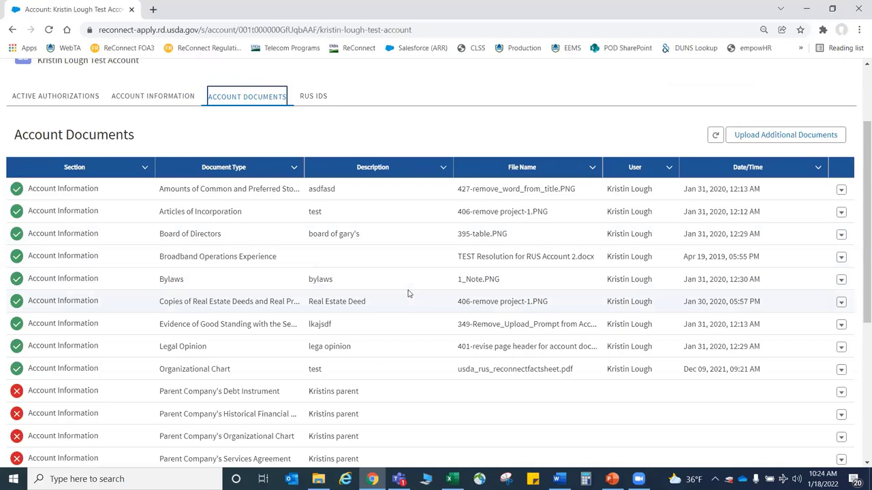
scroll(409, 293, "down", 1)
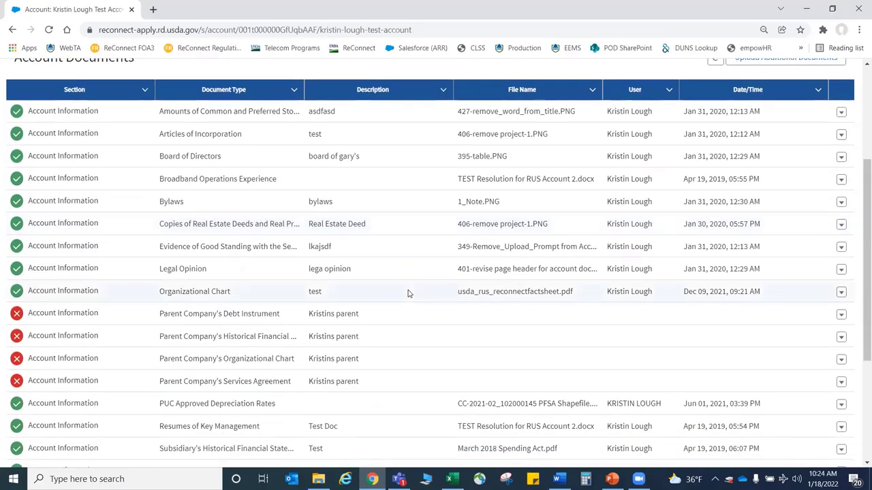
scroll(408, 294, "down", 1)
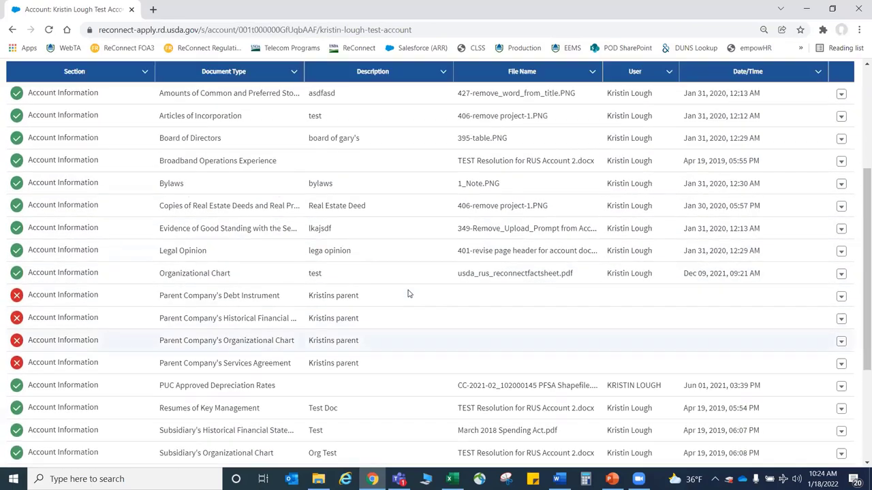
scroll(409, 293, "up", 1)
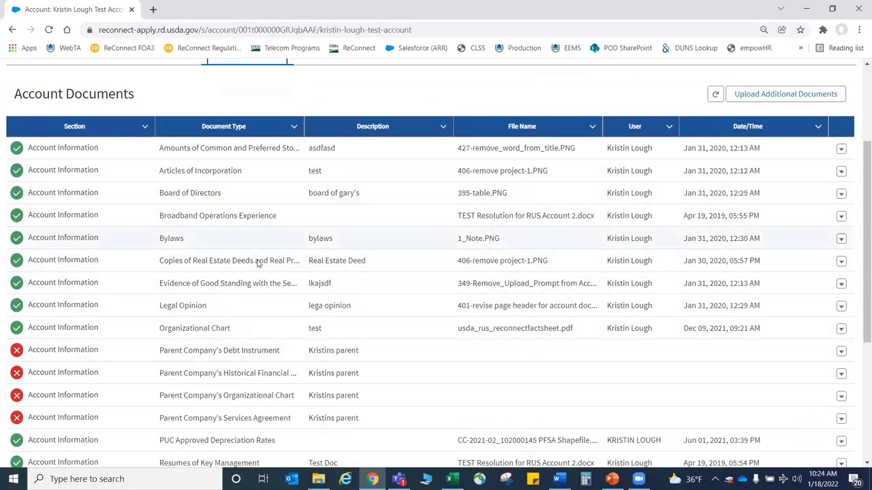
scroll(258, 264, "up", 1)
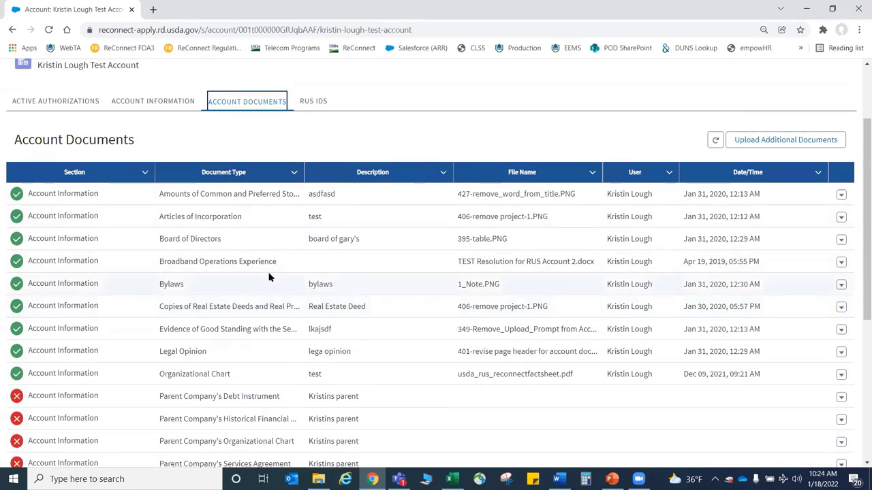
- Show the actions available for the Amounts of Common and Preferred Stock document, and close them without choosing one
left_click(841, 197)
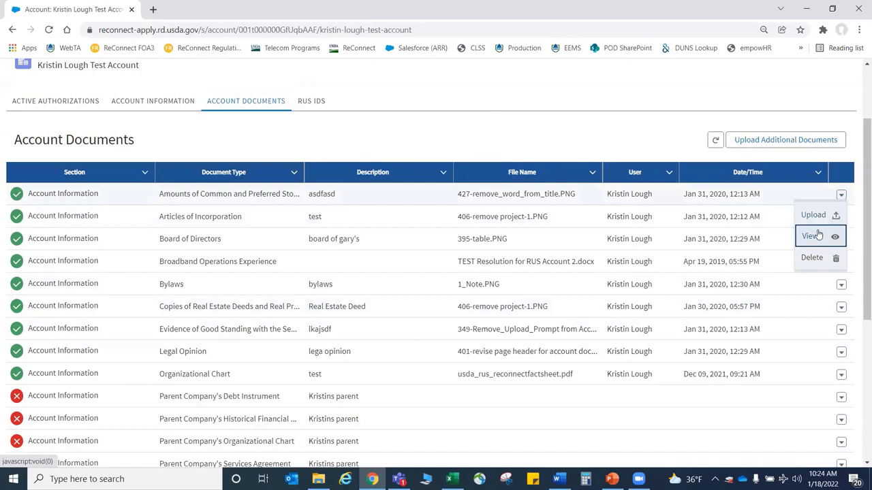
left_click(478, 133)
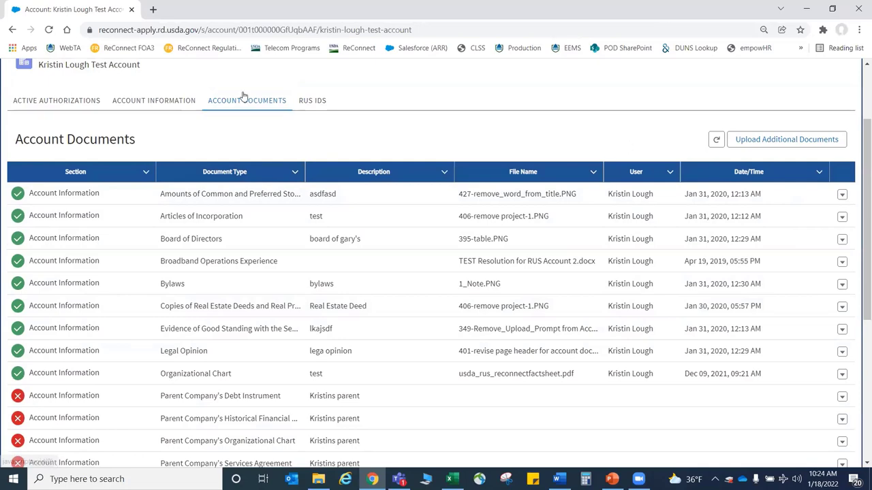
key("alt+Tab")
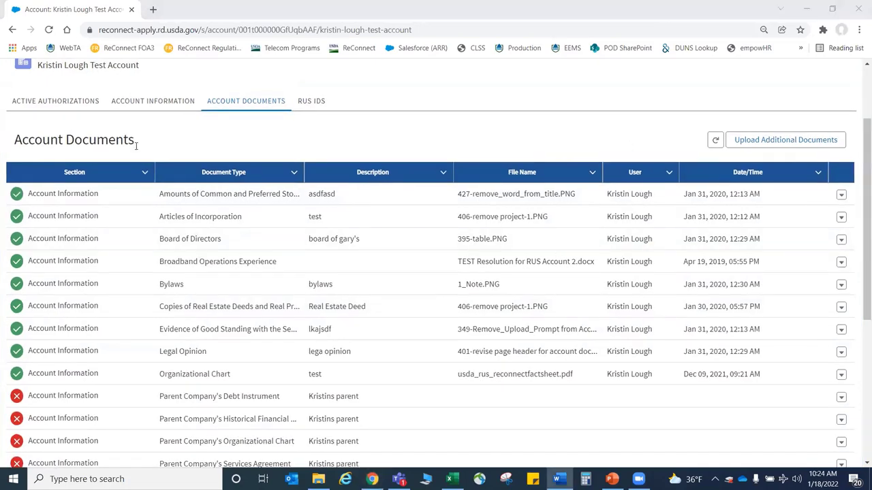
key("alt+Tab")
- Open the account's active authorizations and go to the applications of the first approved ReConnect authorization
scroll(120, 141, "up", 1)
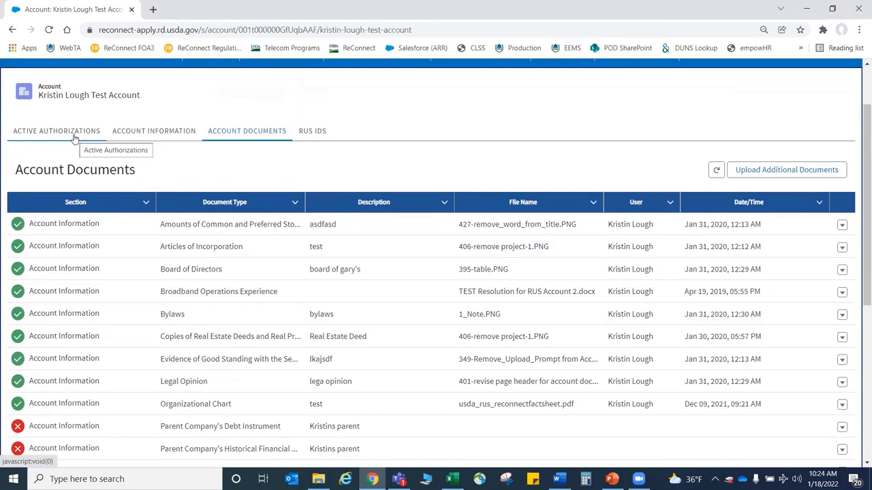
left_click(75, 139)
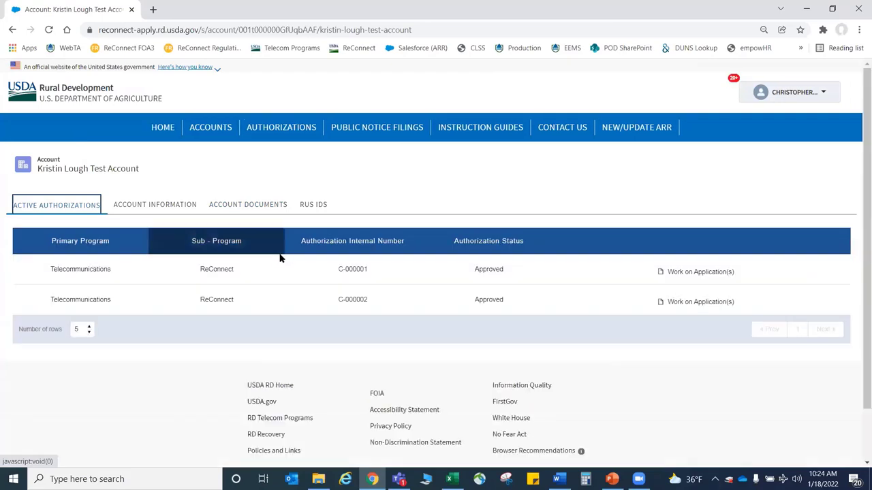
left_click(674, 273)
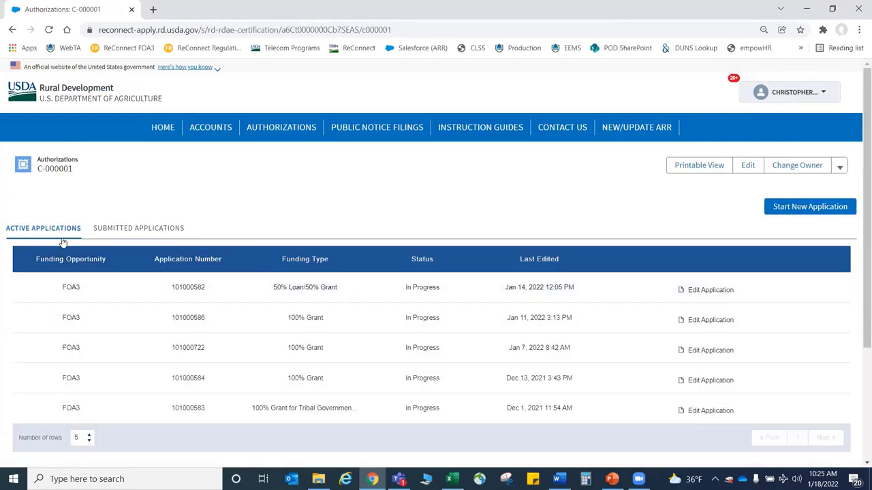
- Start a new application and try to proceed with the required funding type and application year fields left blank
left_click(797, 214)
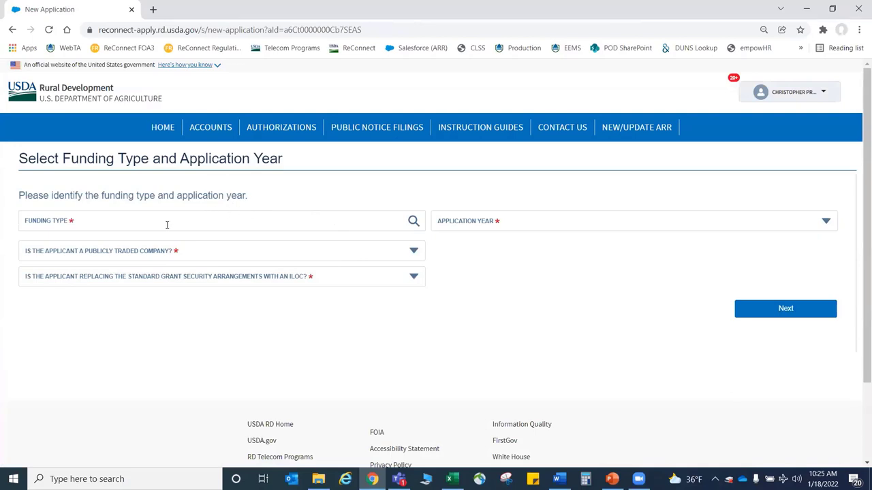
left_click(807, 312)
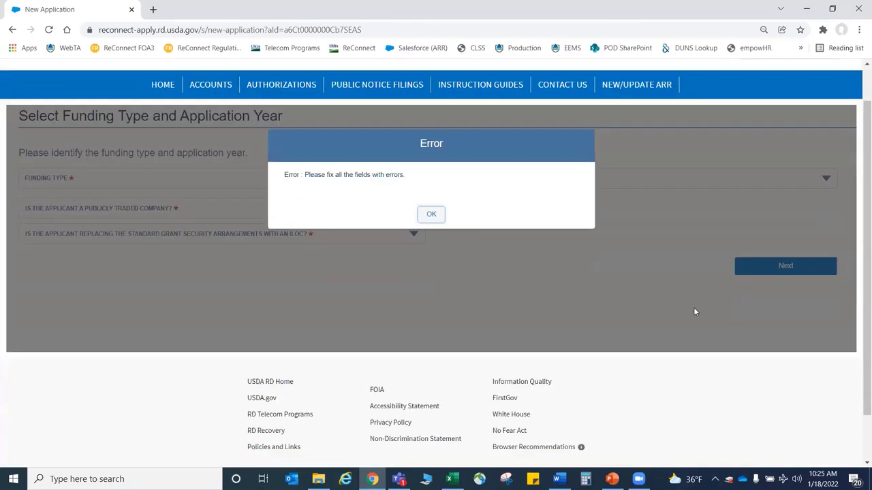
left_click(427, 218)
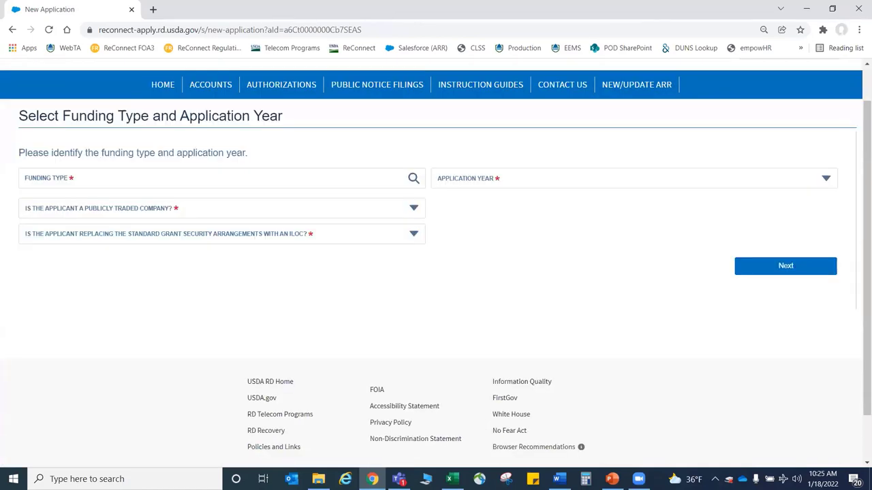
- Set the new application's funding type to 100% Grant and its application year to 2021
left_click(102, 178)
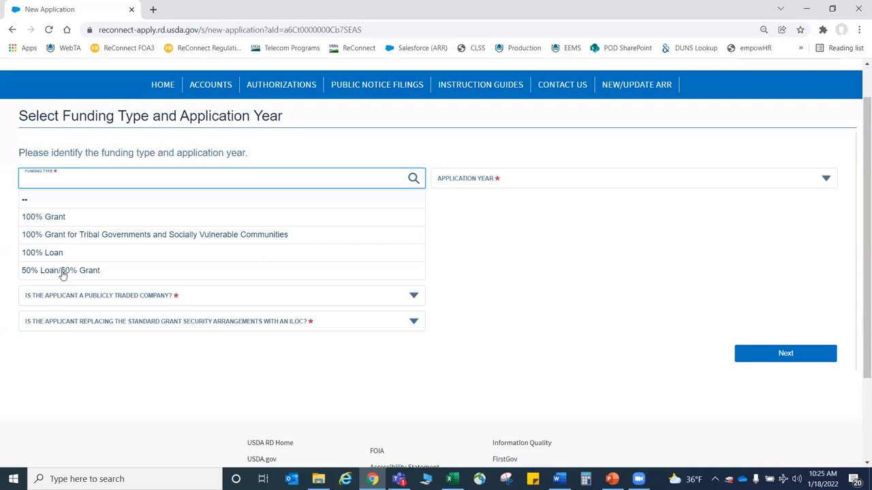
left_click(55, 218)
left_click(493, 182)
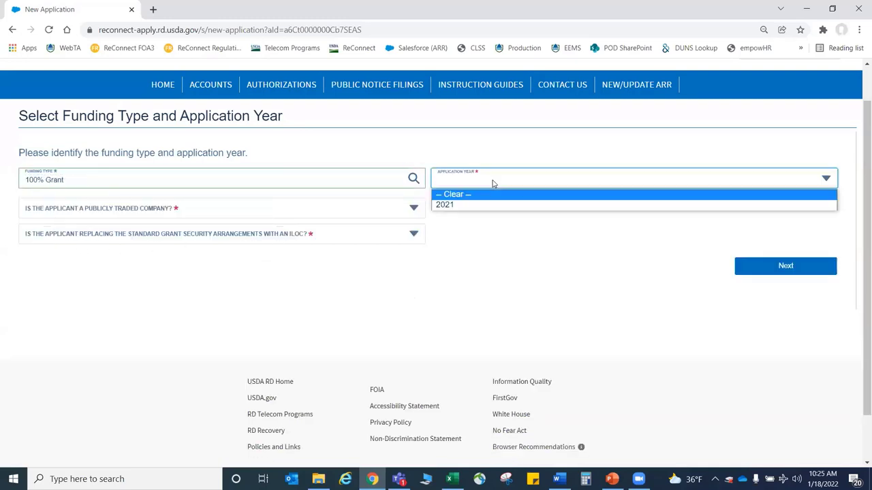
left_click(480, 206)
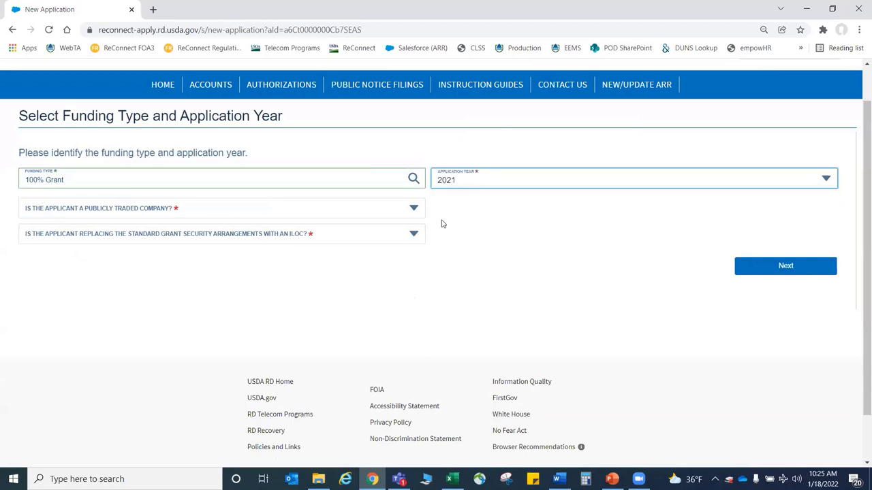
- Examine the answer options for the publicly traded company and ILOC security arrangement questions, leaving both unanswered
left_click(121, 207)
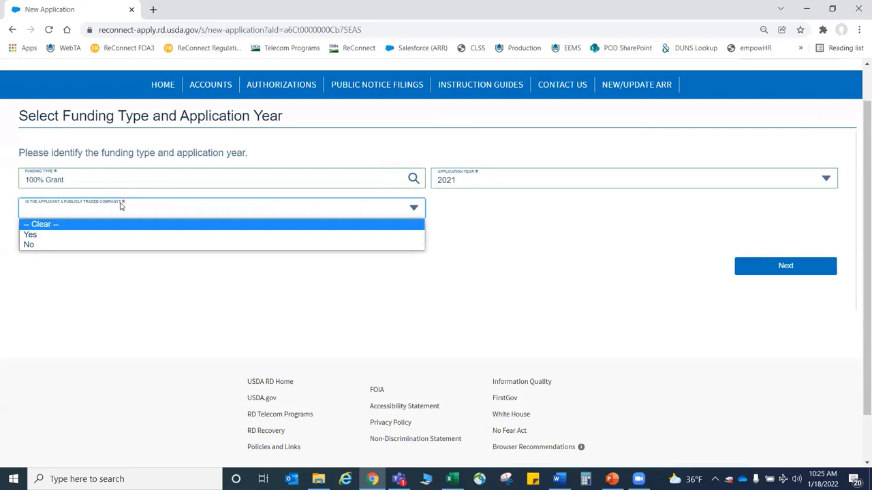
left_click(114, 247)
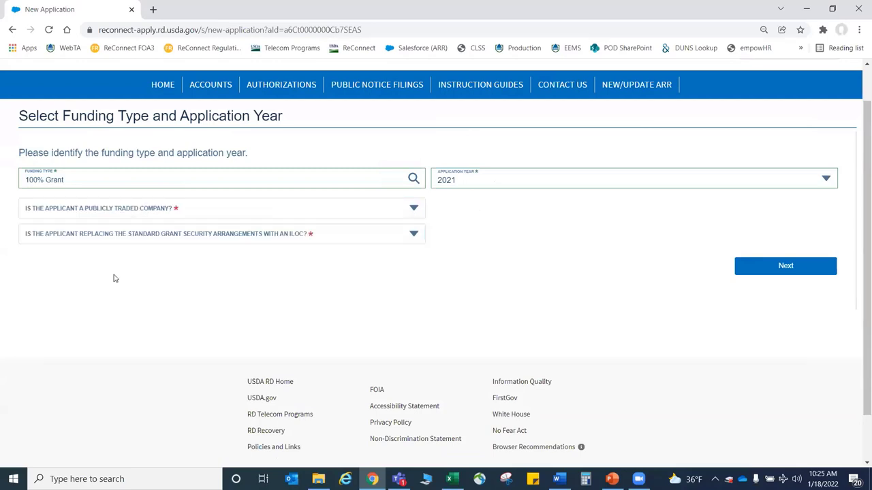
left_click(90, 242)
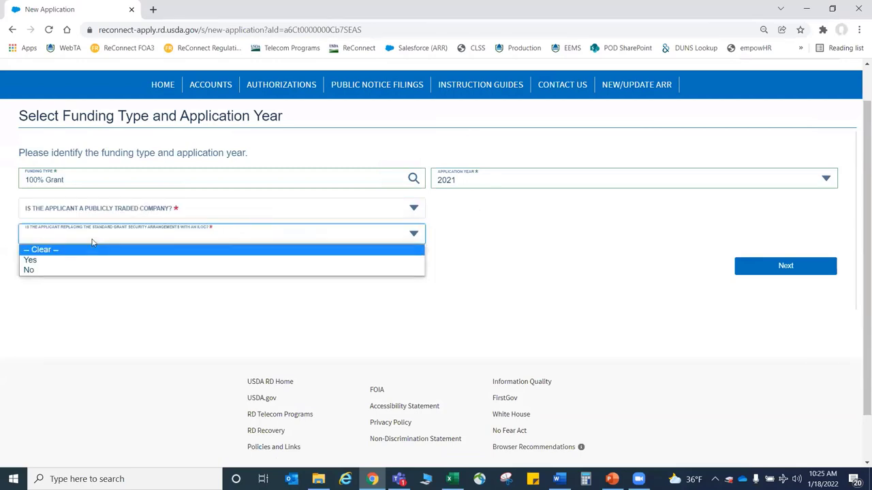
left_click(113, 317)
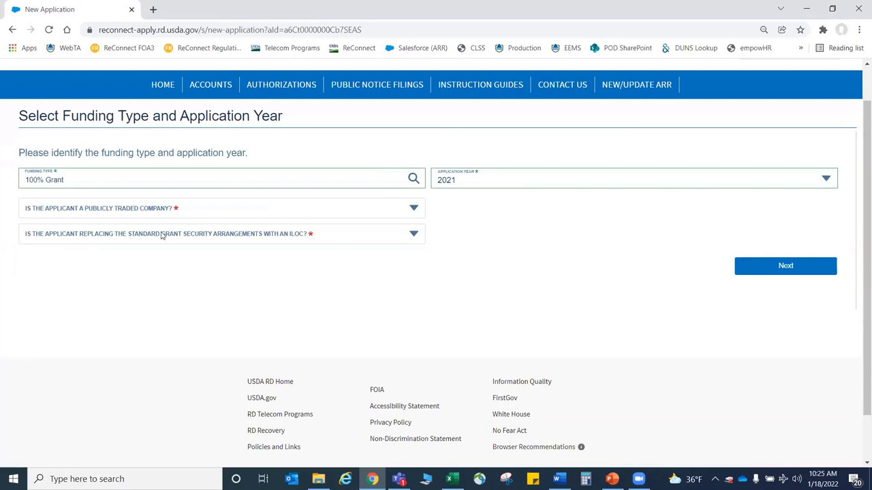
key("alt+Tab")
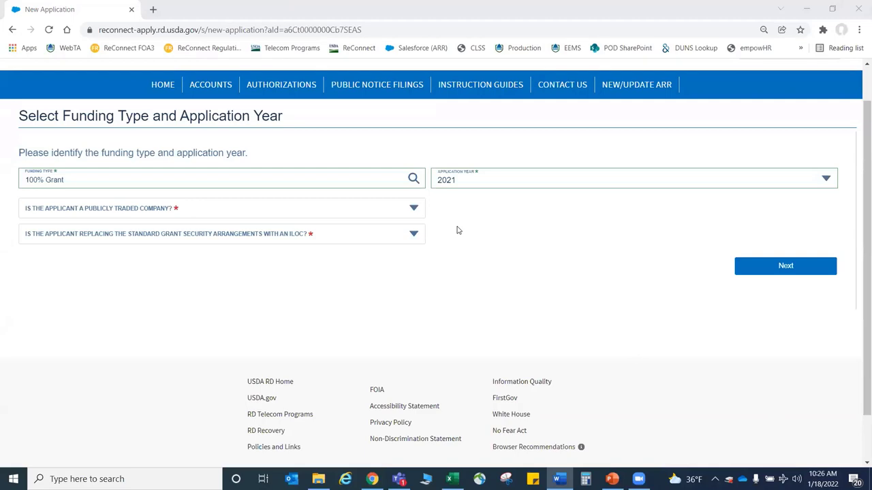
left_click(227, 234)
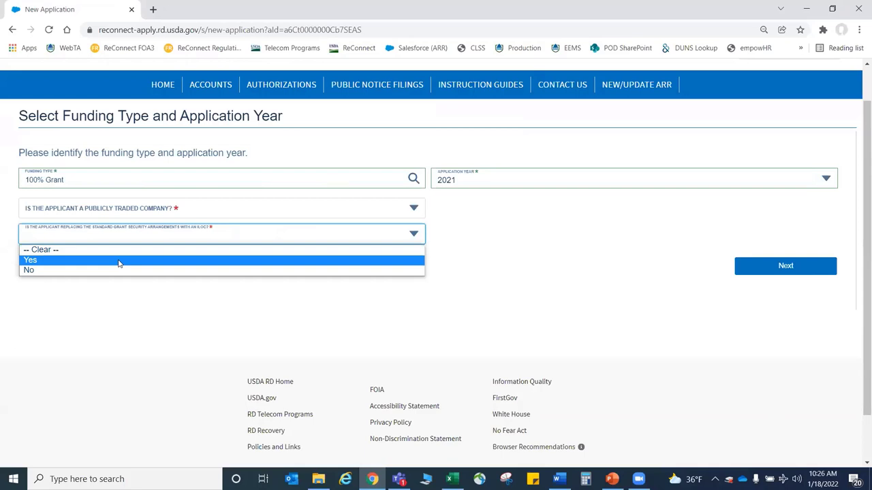
left_click(117, 329)
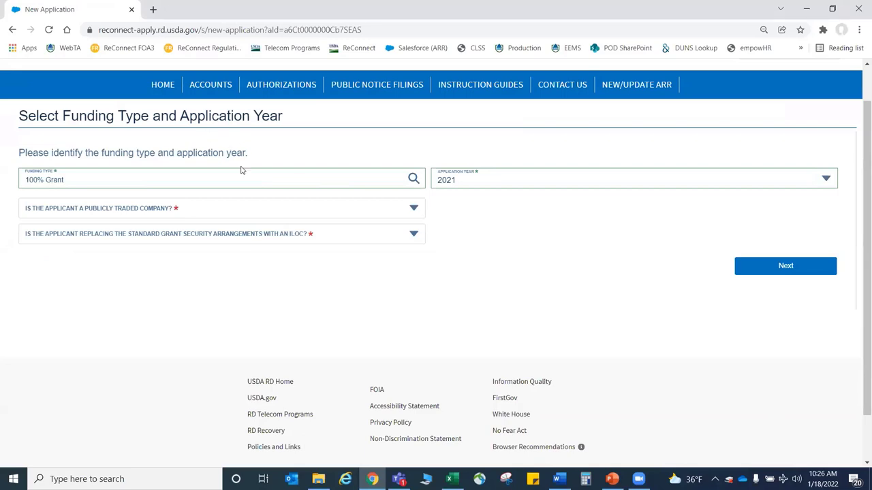
- Leave the new application form, briefly open the 50% Loan/50% Grant application for editing, and return to the active applications
left_click(12, 30)
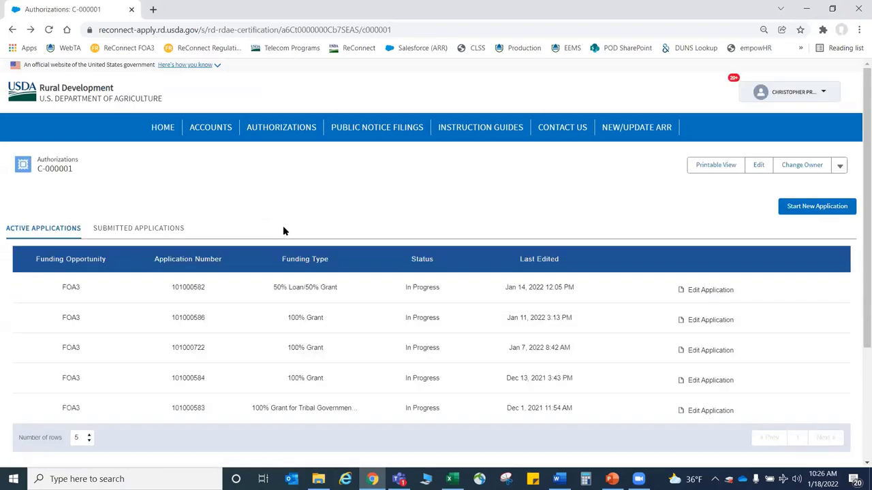
left_click(703, 292)
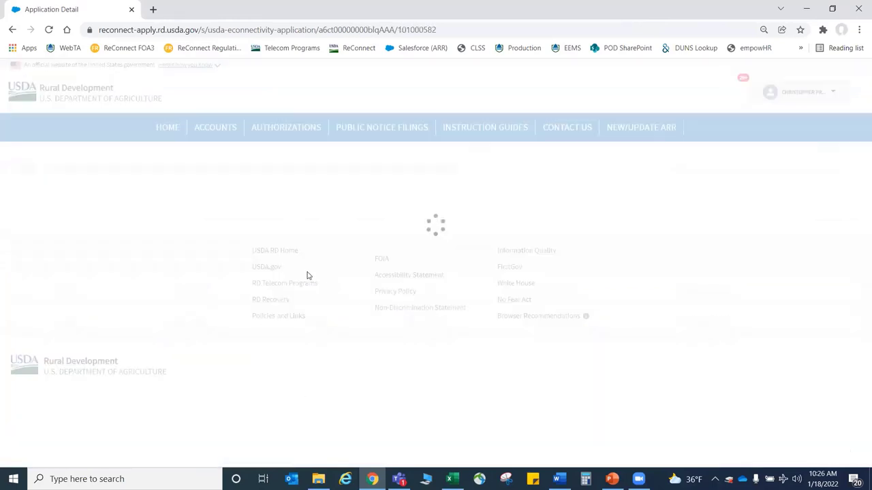
left_click(12, 29)
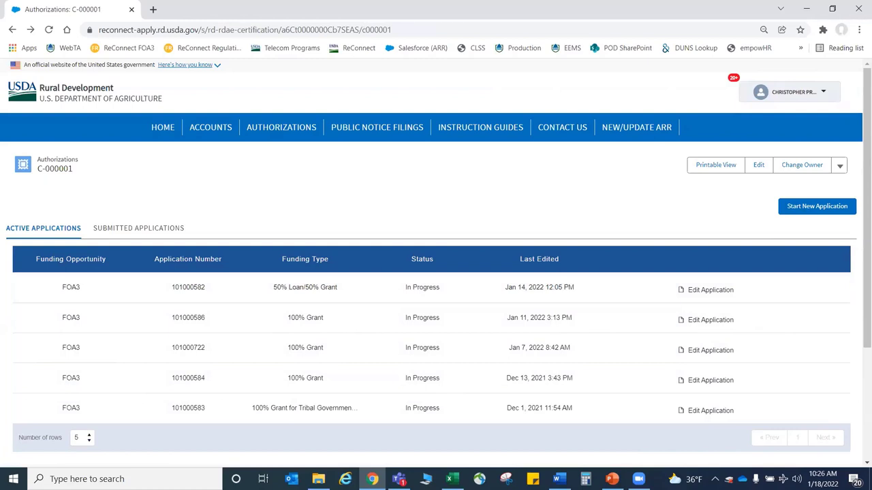
key("alt+Tab")
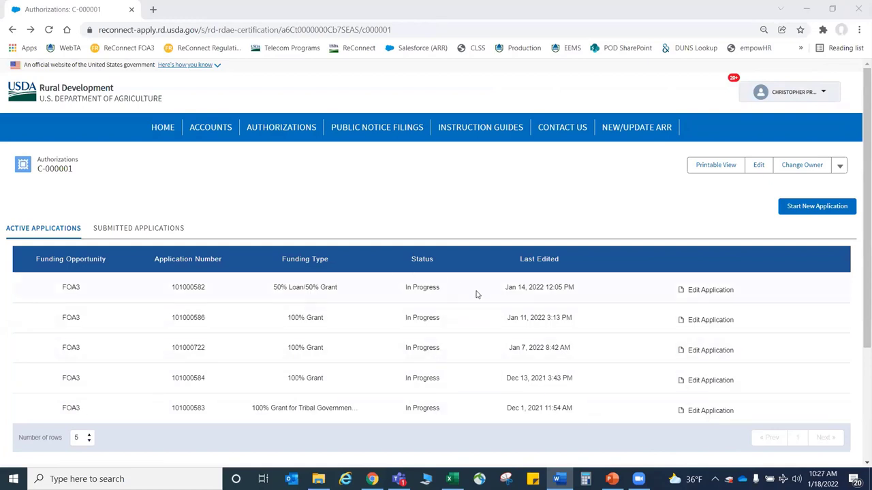
- Open the 50% Loan/50% Grant application for editing and expand its section navigation to review all available pages
left_click(698, 293)
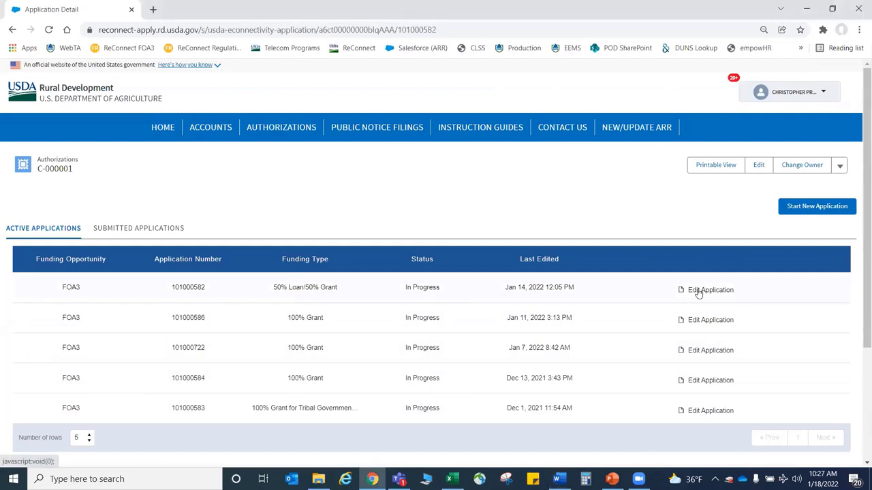
key("alt+Tab")
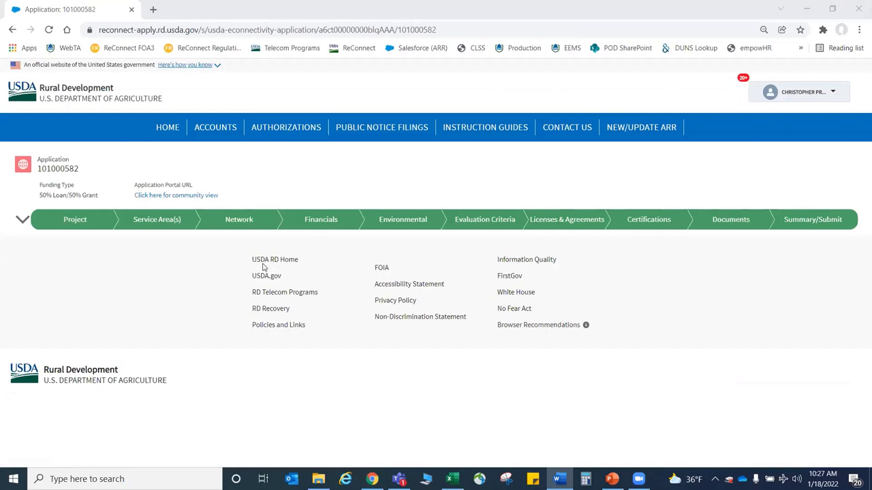
left_click(23, 222)
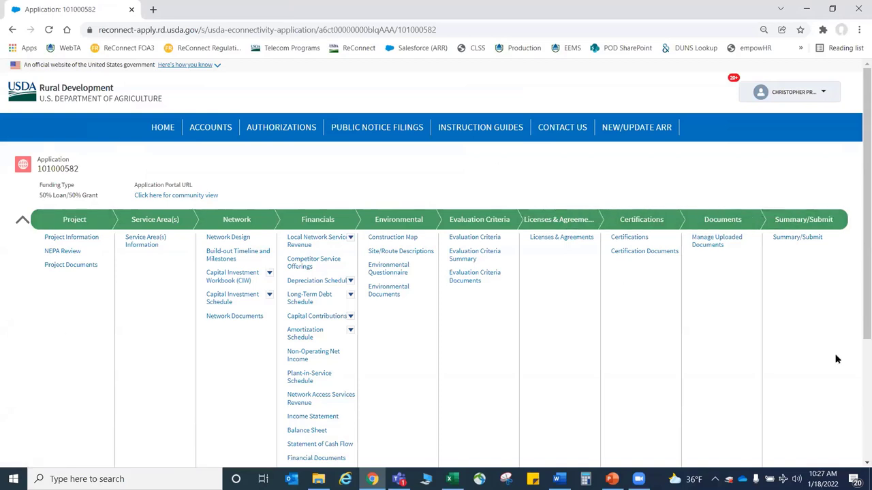
key("alt+Tab")
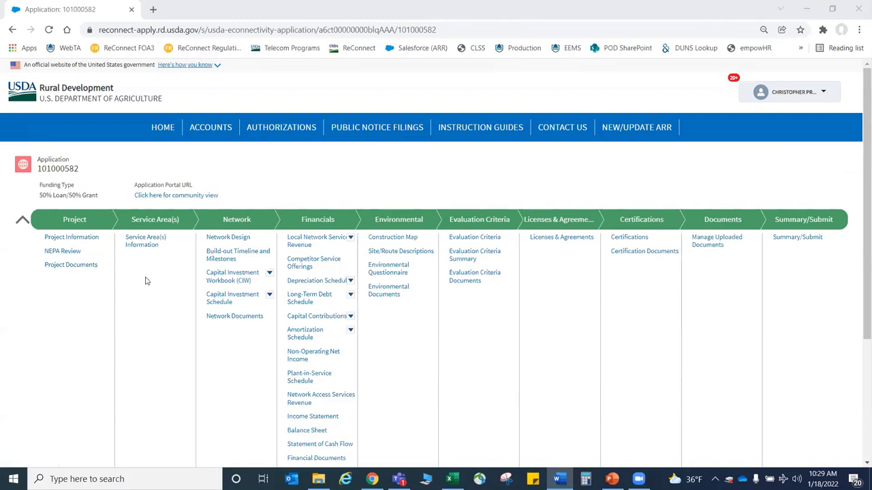
scroll(144, 278, "down", 1)
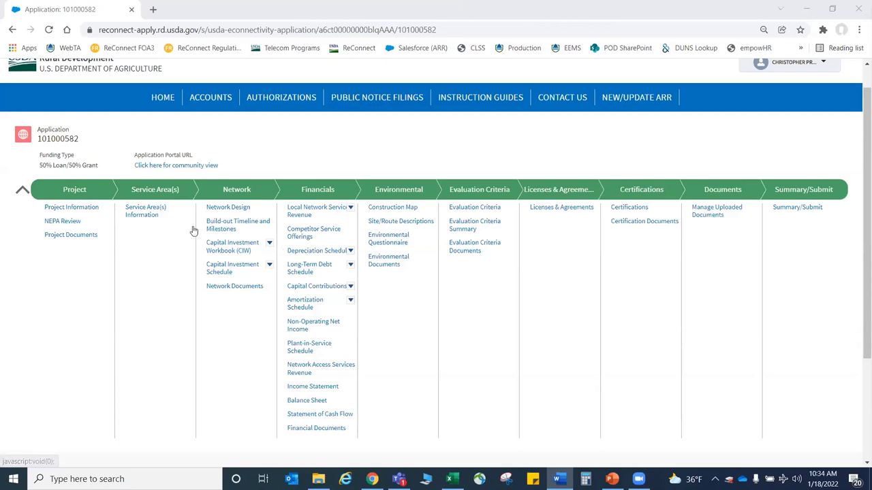
- Open the Project Information page and review its questions, from the project description through the ILOC security arrangement
left_click(70, 208)
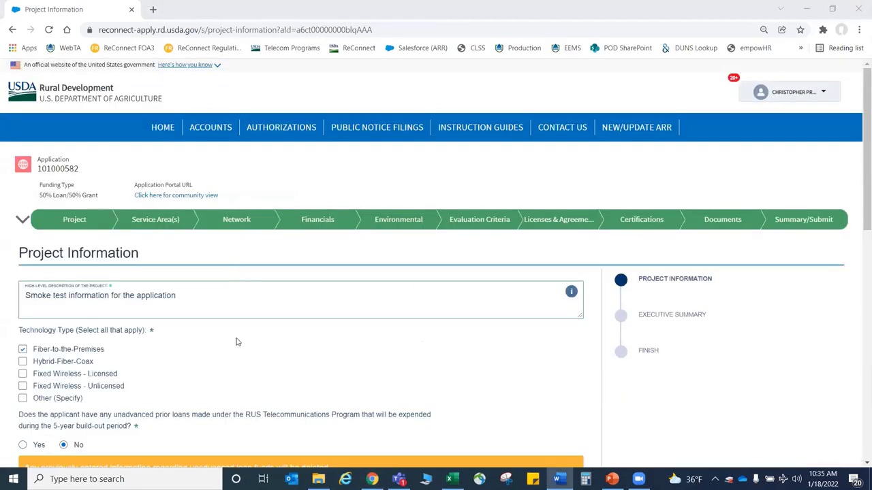
scroll(237, 342, "down", 3)
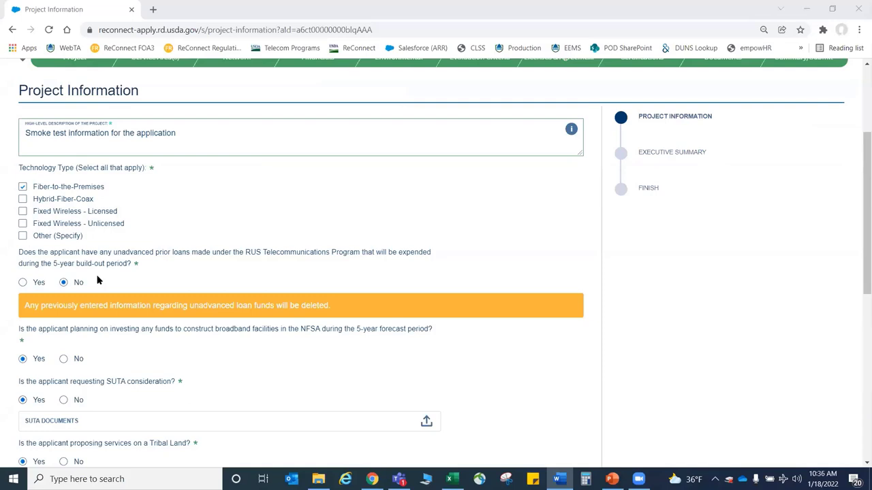
scroll(121, 305, "down", 2)
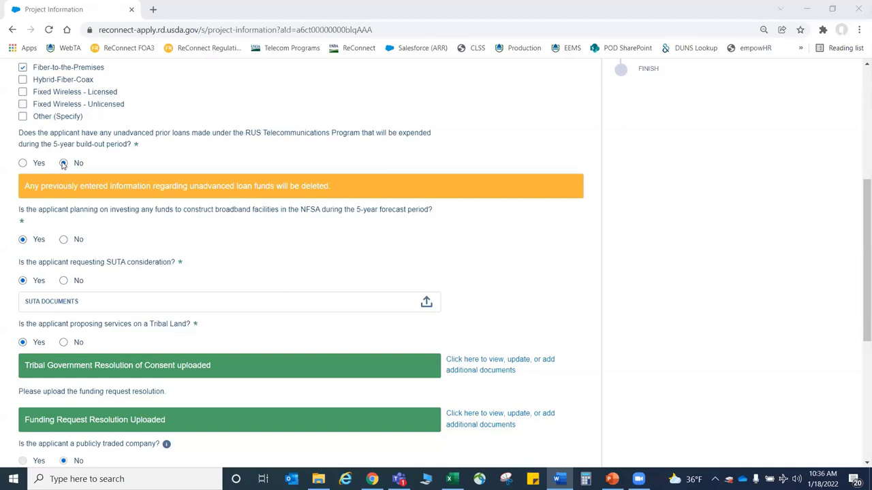
scroll(103, 249, "down", 3)
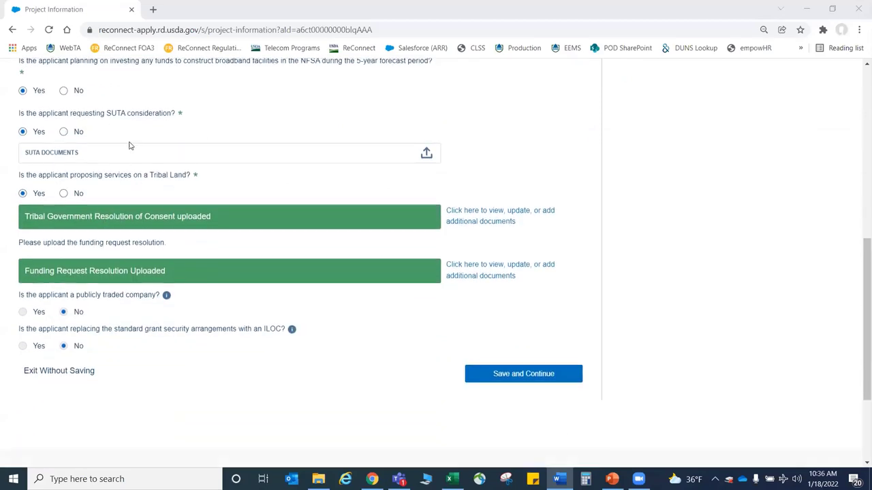
scroll(129, 145, "up", 1)
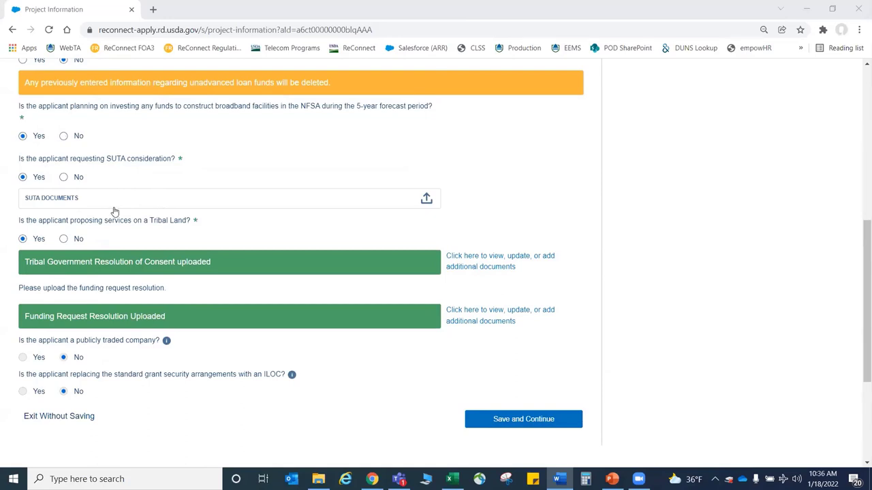
scroll(107, 199, "down", 1)
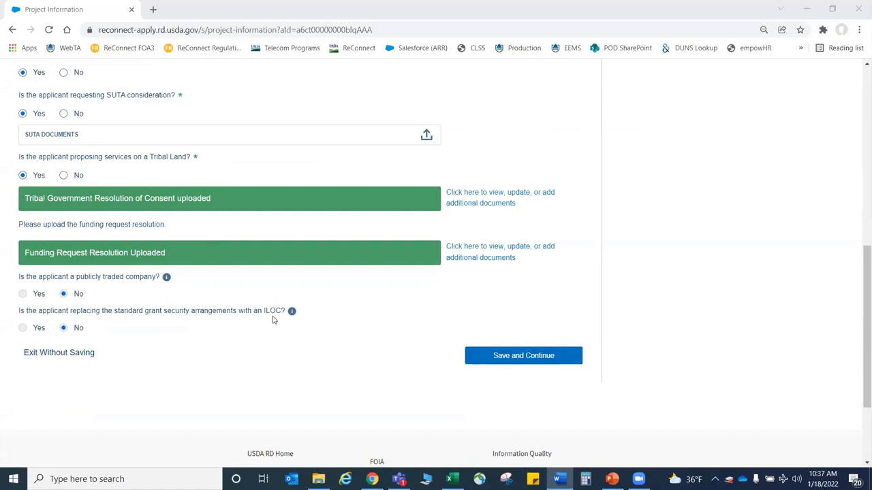
- Try answering Yes to the publicly traded company question, and save the project information to continue to the Executive Summary
left_click(24, 296)
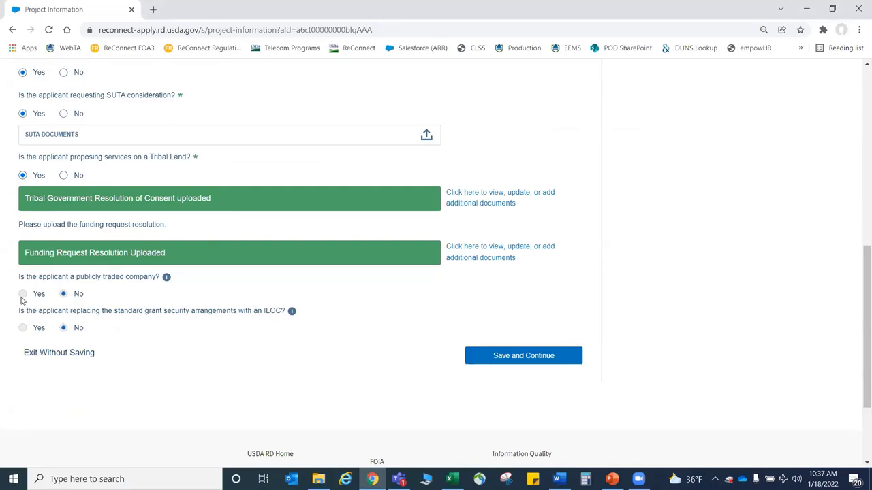
key("alt+Tab")
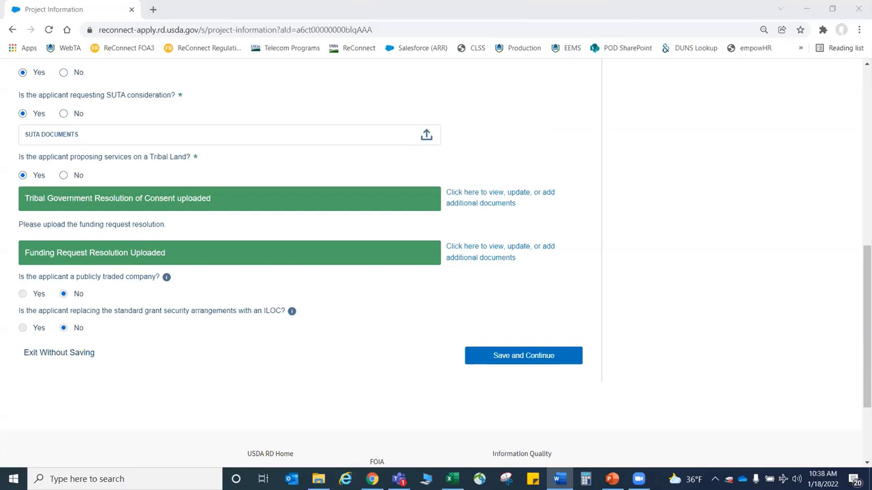
left_click(505, 356)
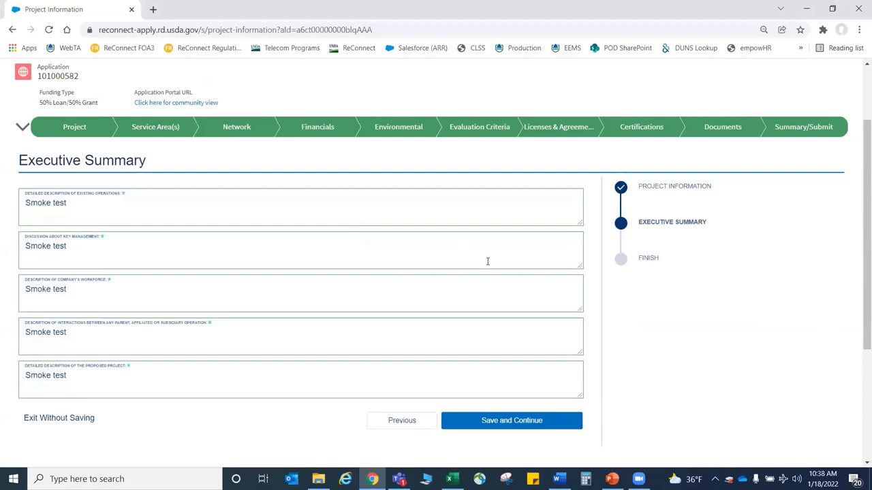
scroll(653, 233, "down", 1)
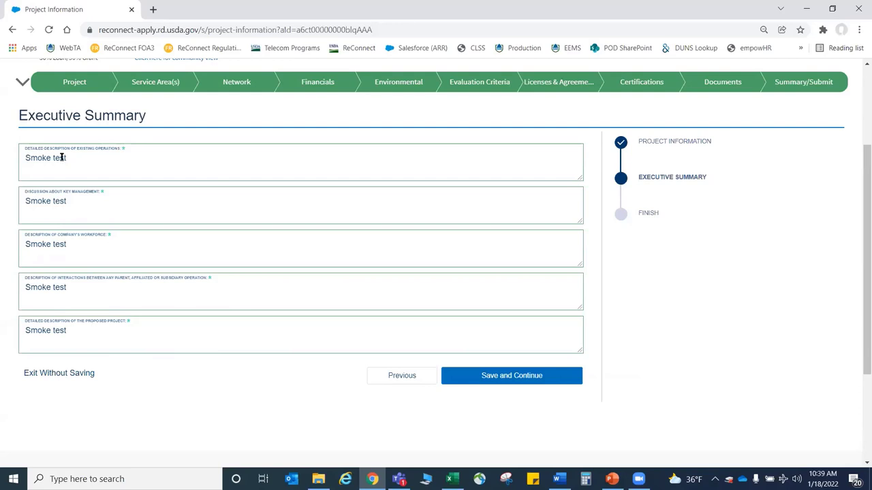
- Open the NEPA Review page and examine the answer options for the Environmental Impact Statement question, leaving it unanswered
left_click(74, 83)
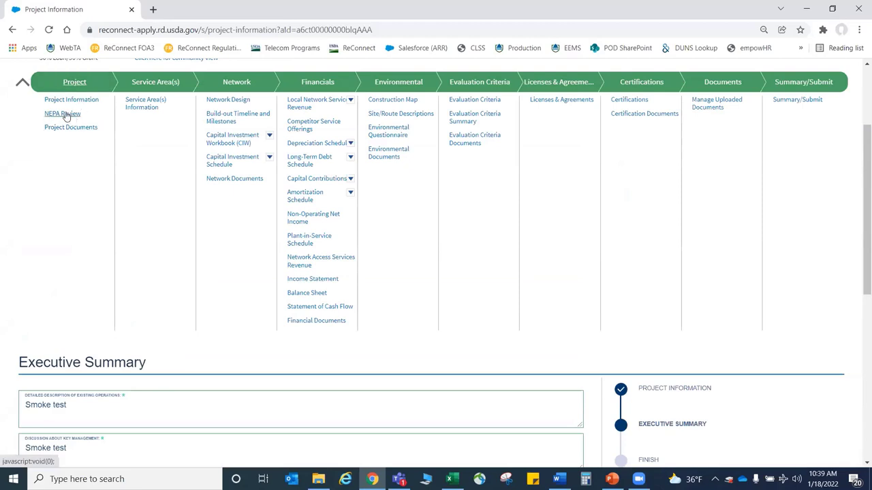
left_click(65, 114)
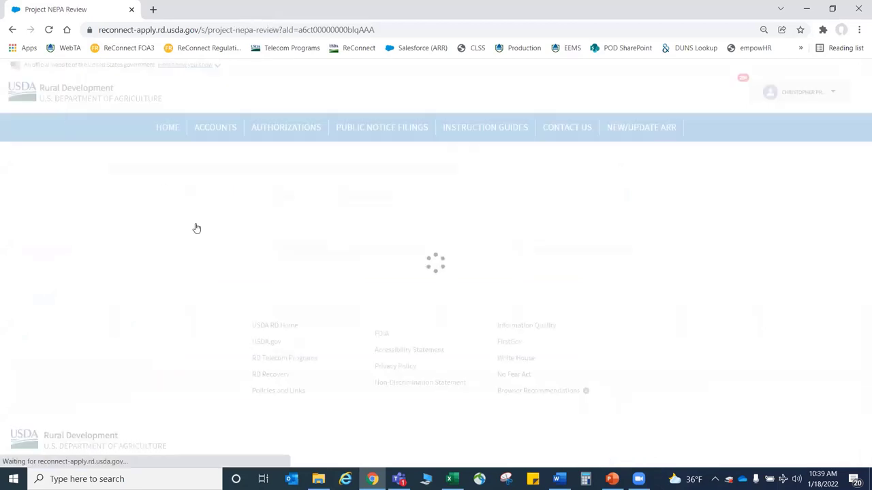
scroll(259, 263, "down", 1)
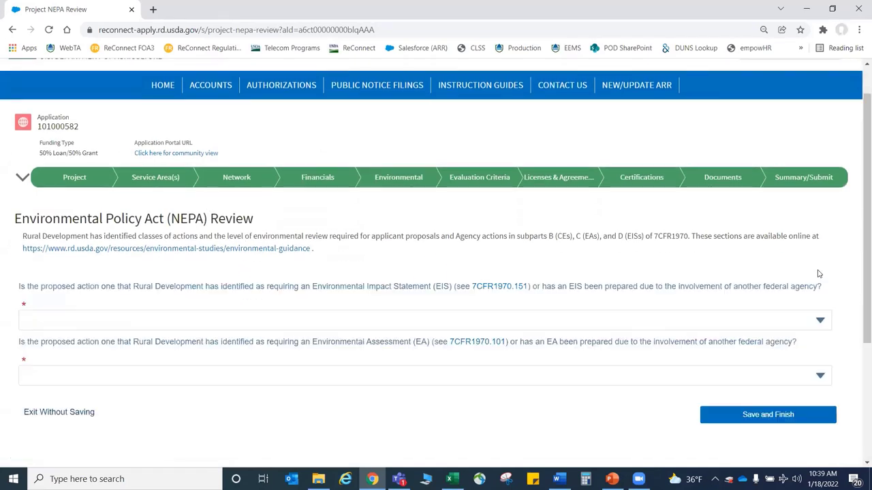
key("alt+Tab")
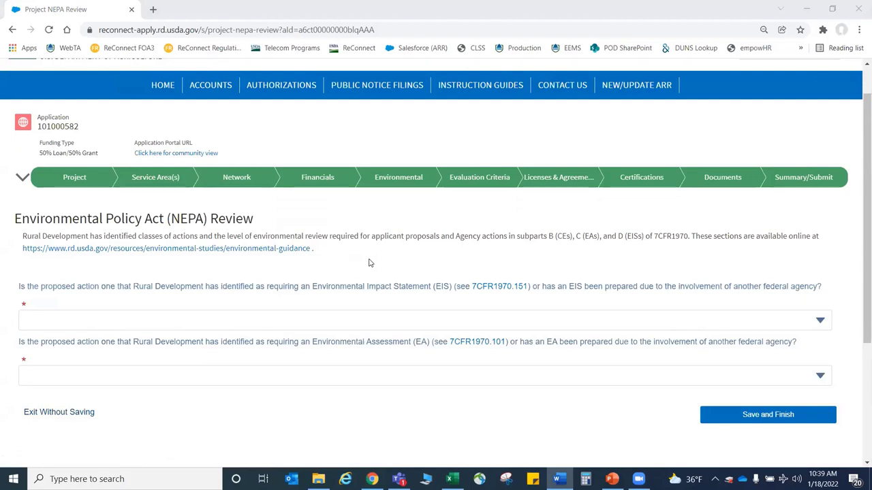
left_click(330, 327)
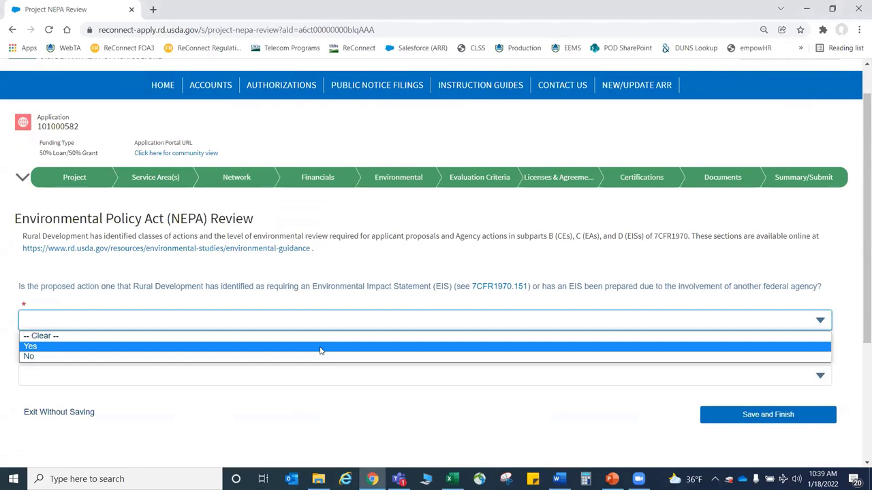
left_click(336, 280)
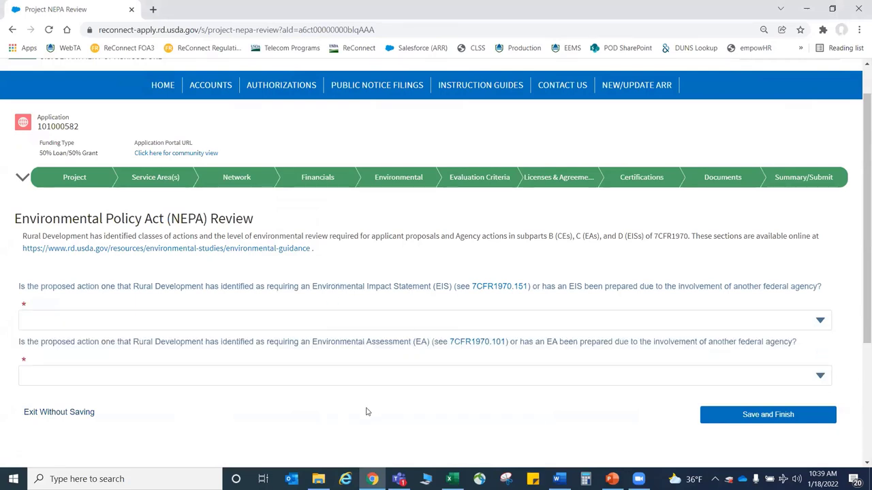
key("alt+Tab")
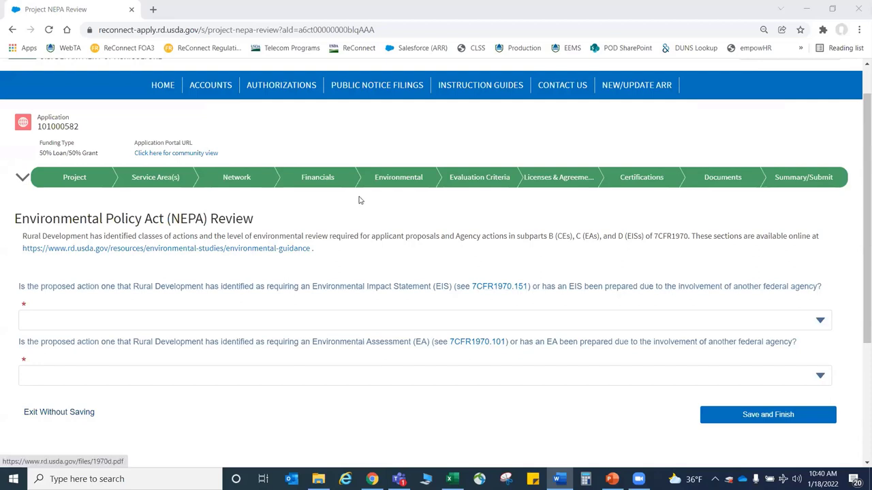
- Open the Project Documents page and review the list of documents uploaded for the project
left_click(74, 177)
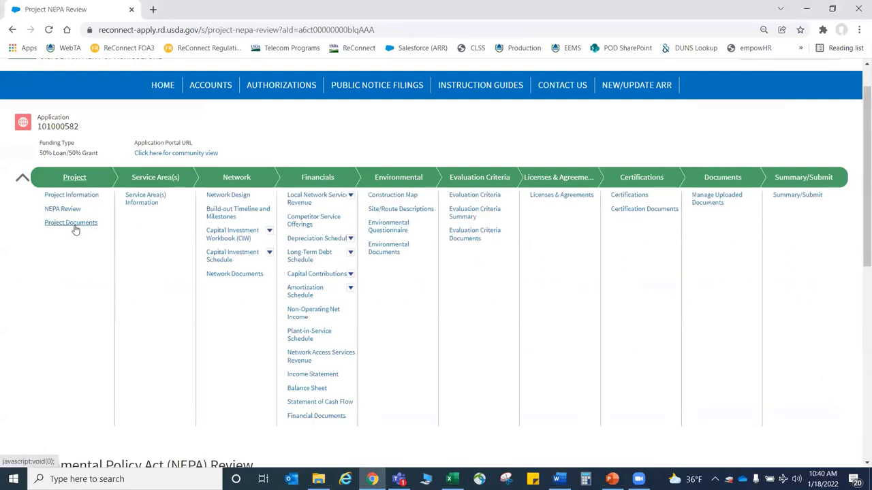
left_click(72, 223)
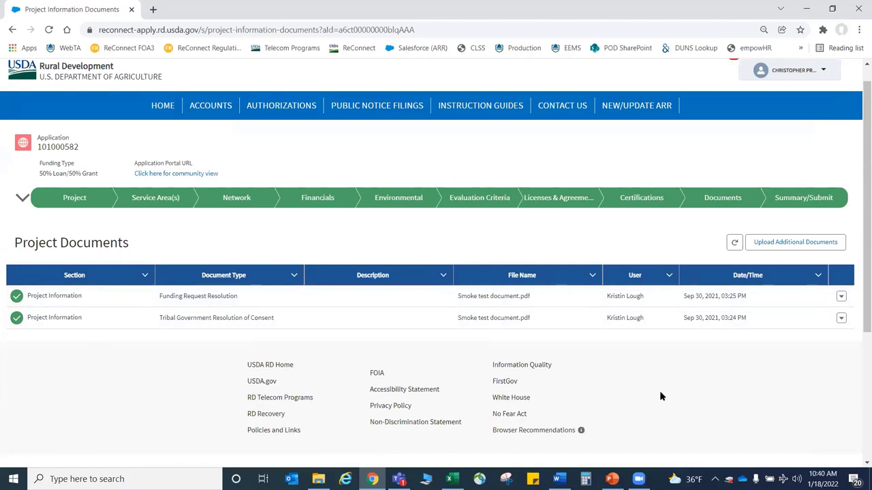
key("alt+Tab")
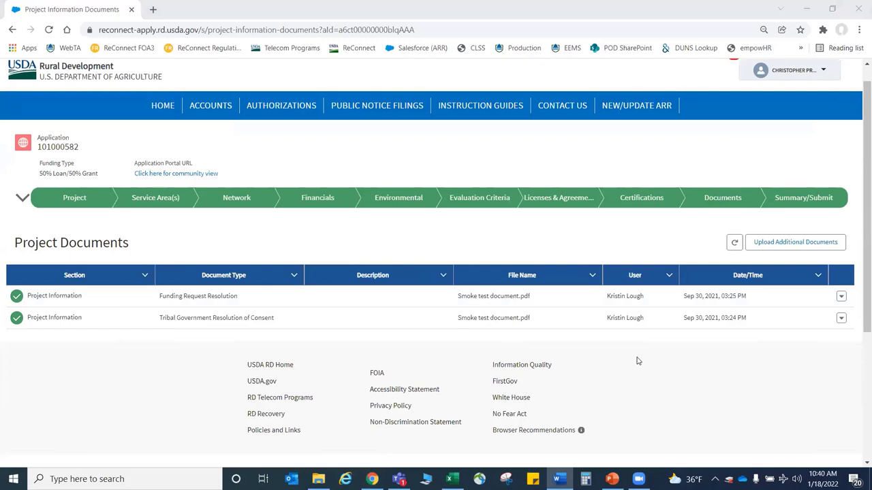
- Open the Licenses & Agreements page and review the full list of document types
left_click(555, 200)
left_click(539, 216)
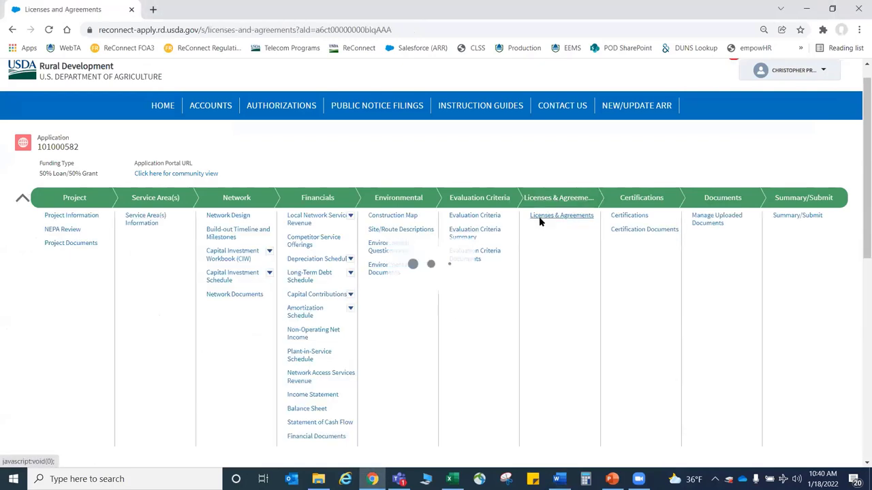
key("alt+Tab")
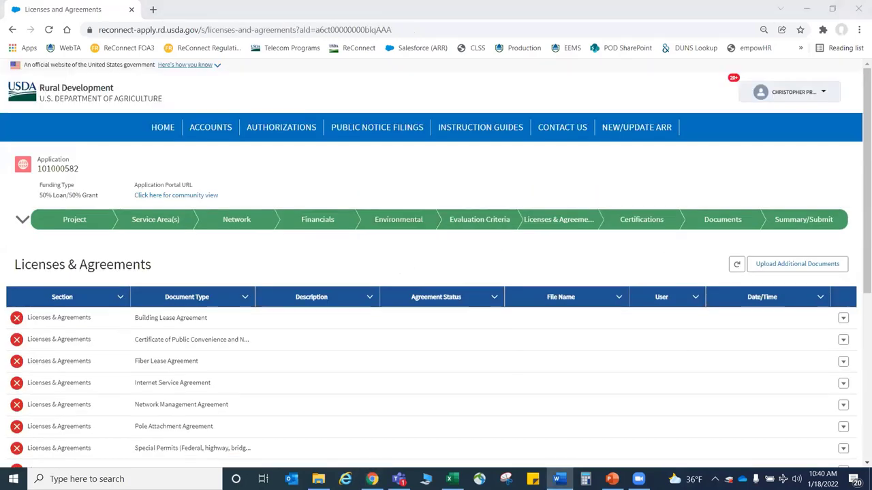
scroll(432, 339, "down", 1)
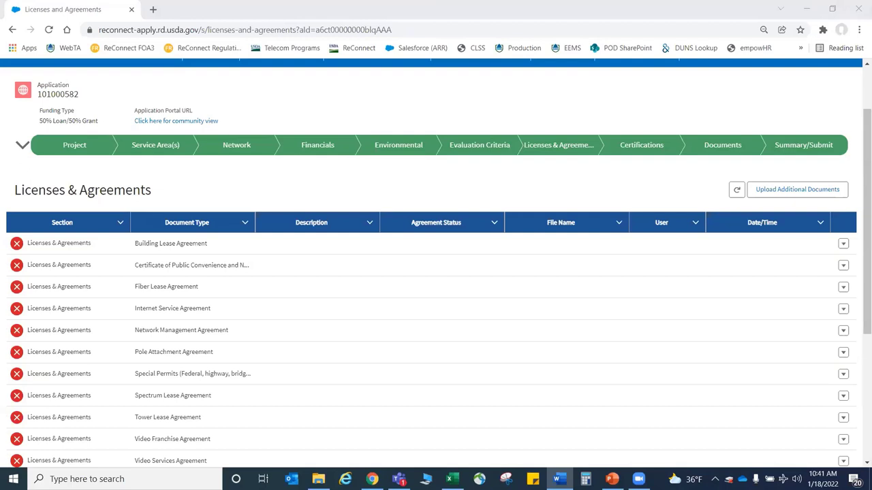
scroll(648, 366, "down", 2)
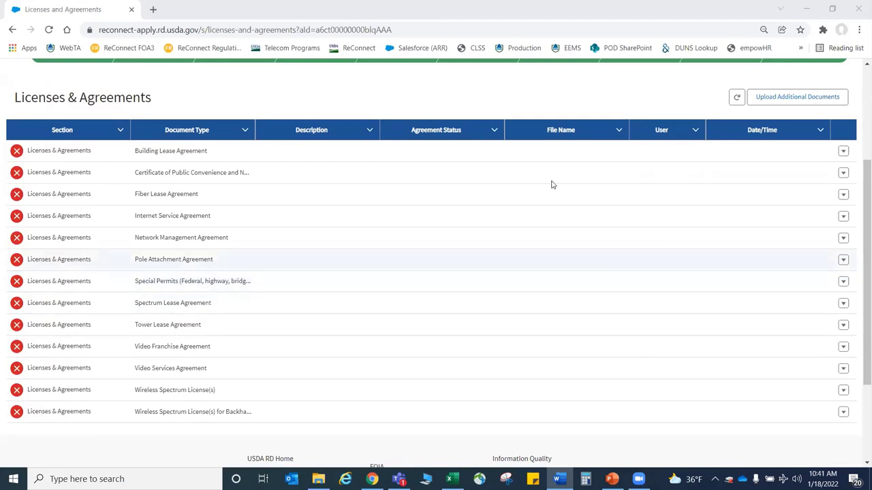
- Start a Building Lease Agreement upload with agreement status Existing - Amendment(s) Needed, and close the form without uploading a file
left_click(843, 152)
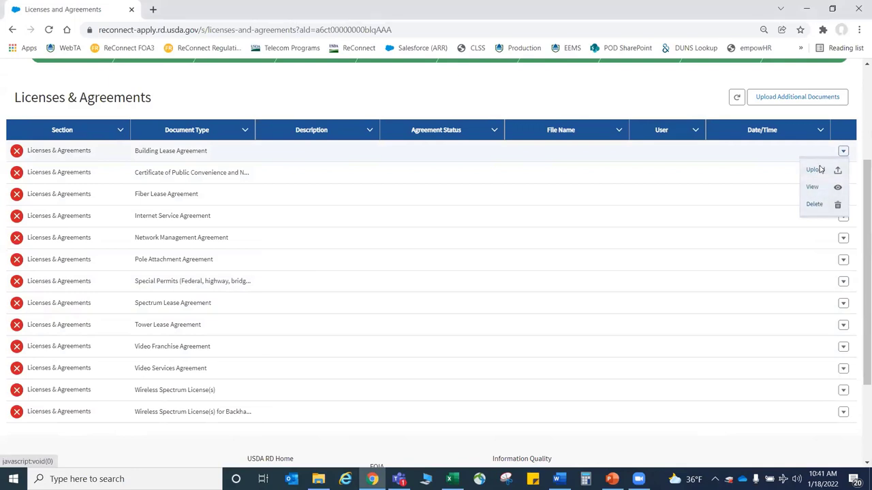
left_click(817, 169)
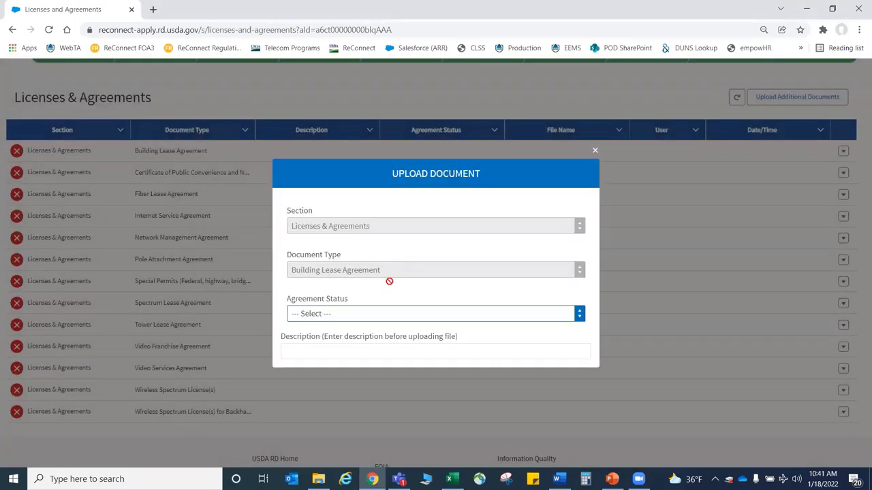
left_click(345, 315)
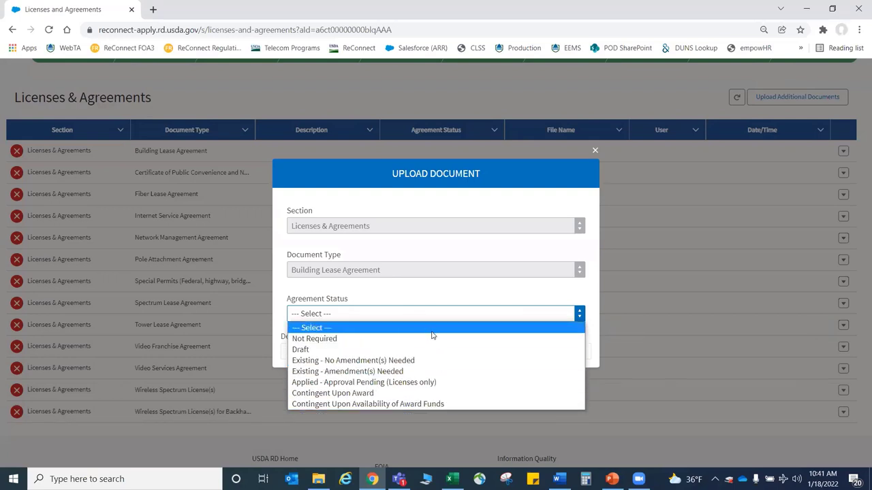
left_click(434, 374)
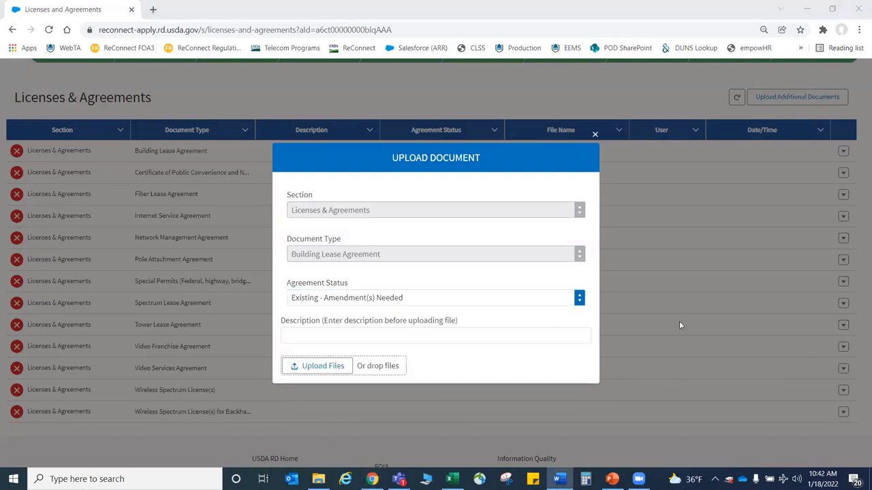
left_click(595, 135)
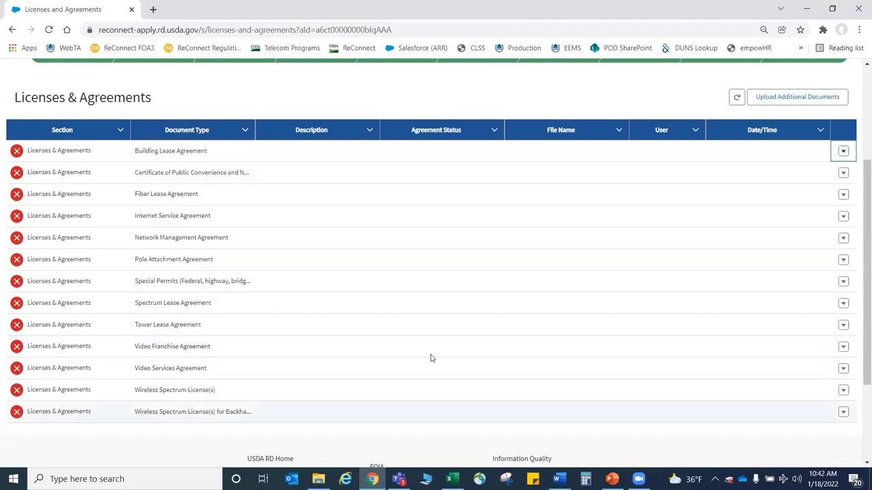
key("alt+Tab")
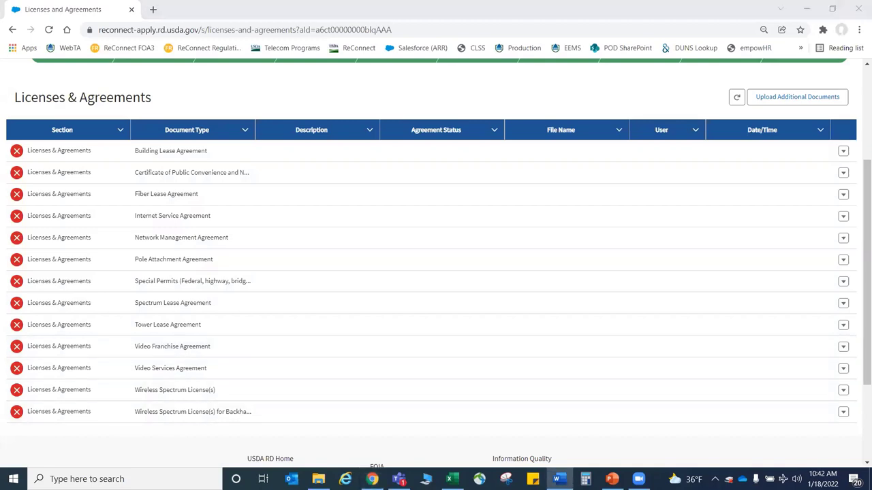
- Open the Certifications page and review the Certification Regarding Architectural Barriers, including its acknowledgement and signature details
left_click(418, 115)
scroll(418, 115, "up", 1)
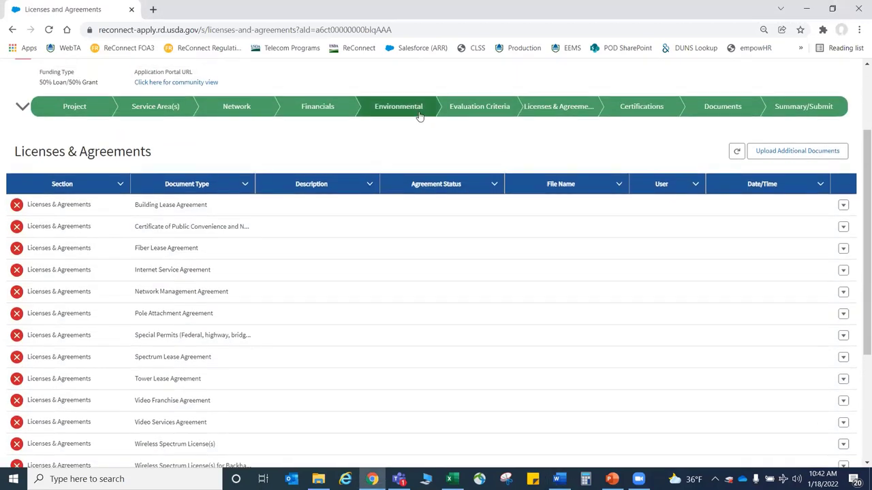
left_click(641, 113)
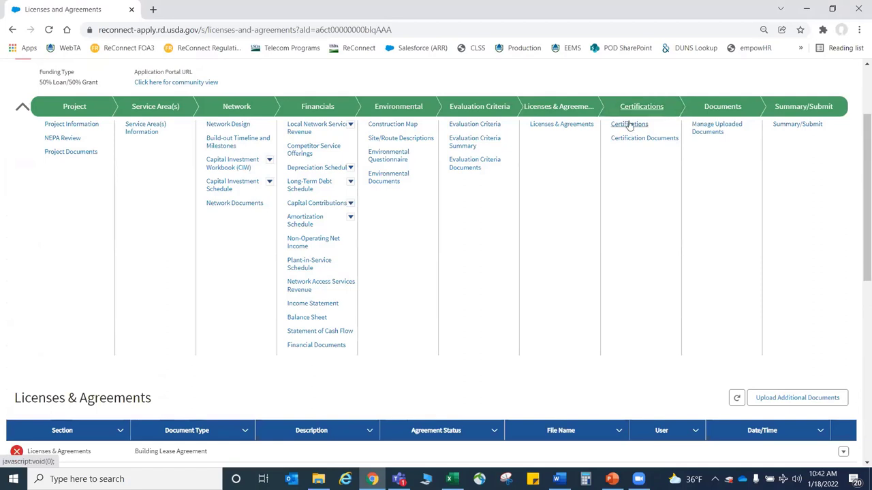
left_click(629, 125)
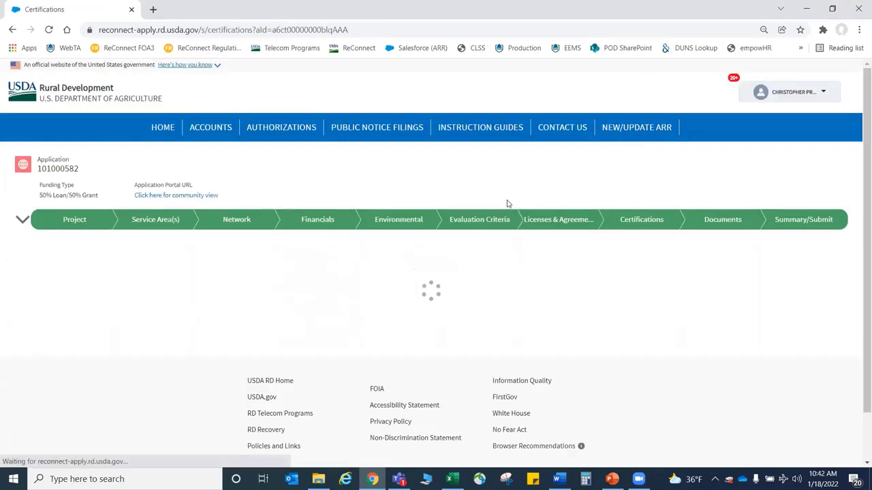
scroll(358, 247, "down", 2)
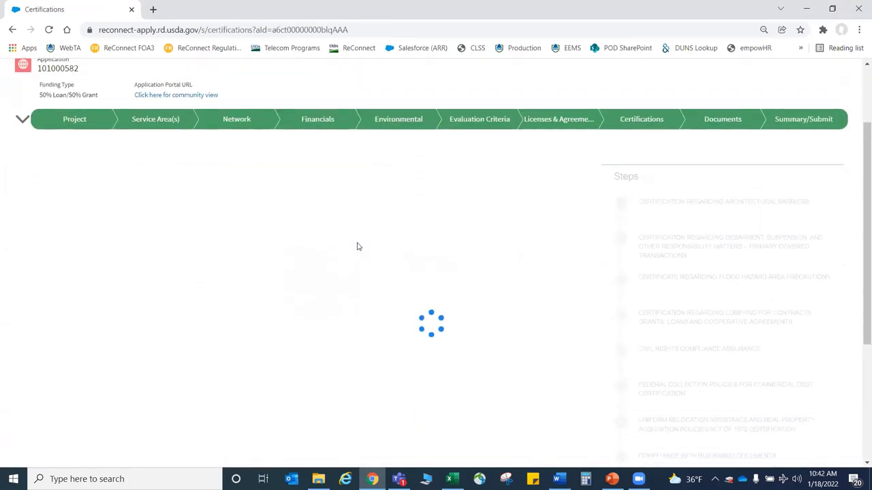
scroll(358, 248, "down", 1)
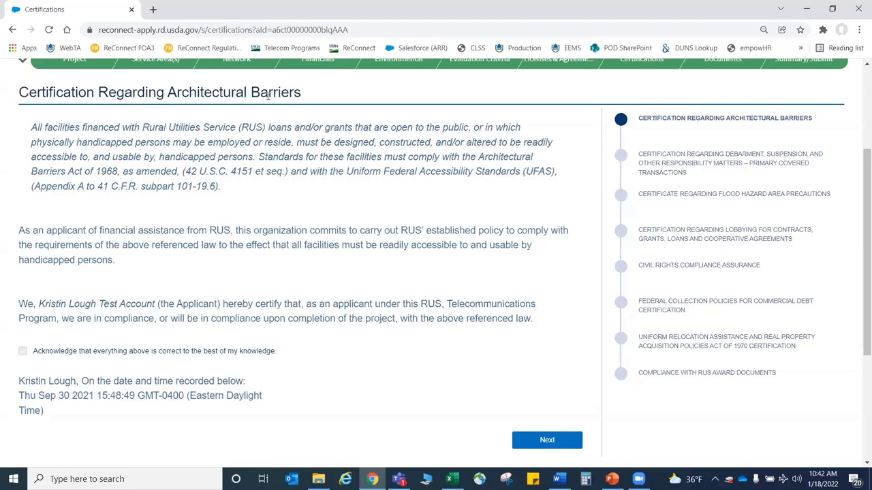
scroll(306, 190, "down", 1)
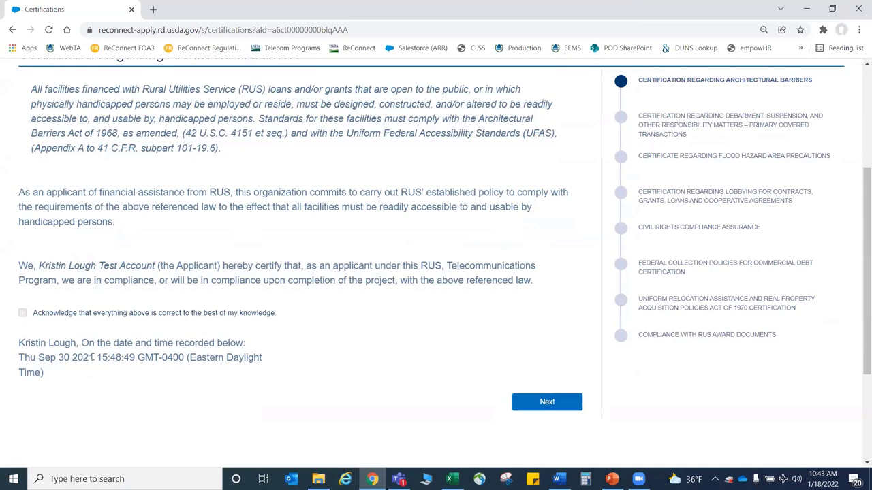
scroll(91, 360, "up", 2)
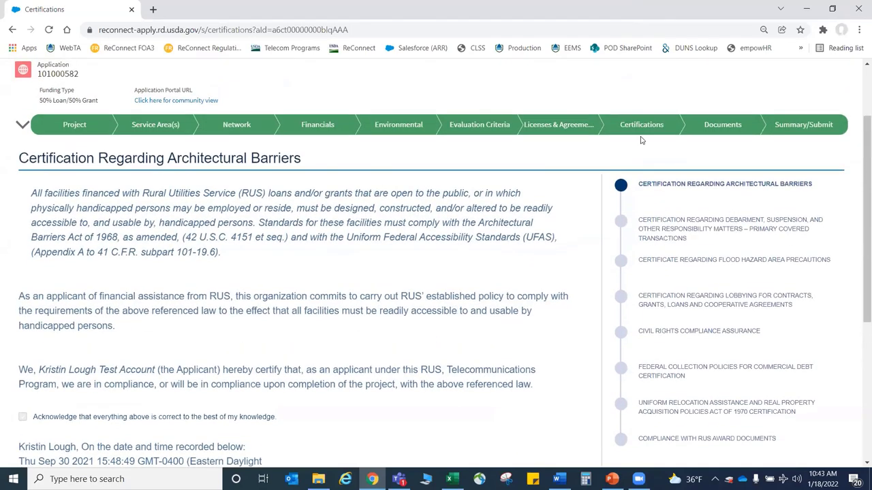
- Reopen the Certifications page, advance to the Certification Regarding Debarment, Suspension, and Other Responsibility Matters, and review its statements and uploaded explanation
mouse_move(641, 123)
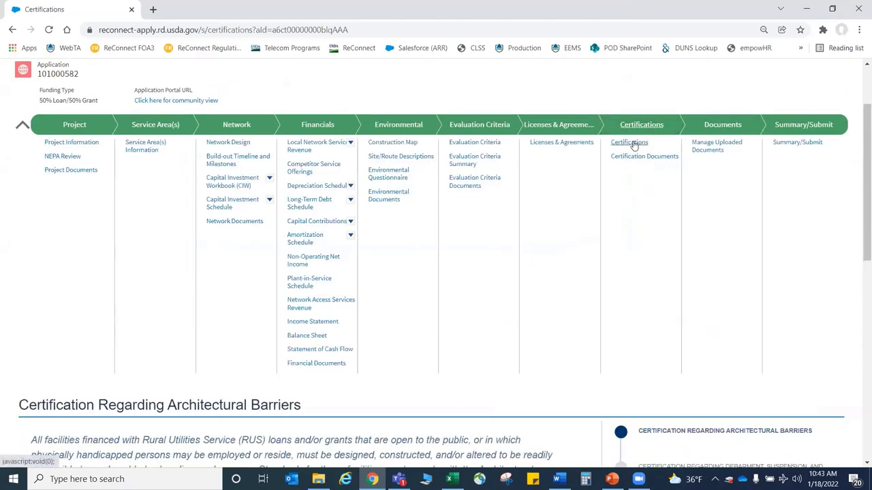
left_click(630, 143)
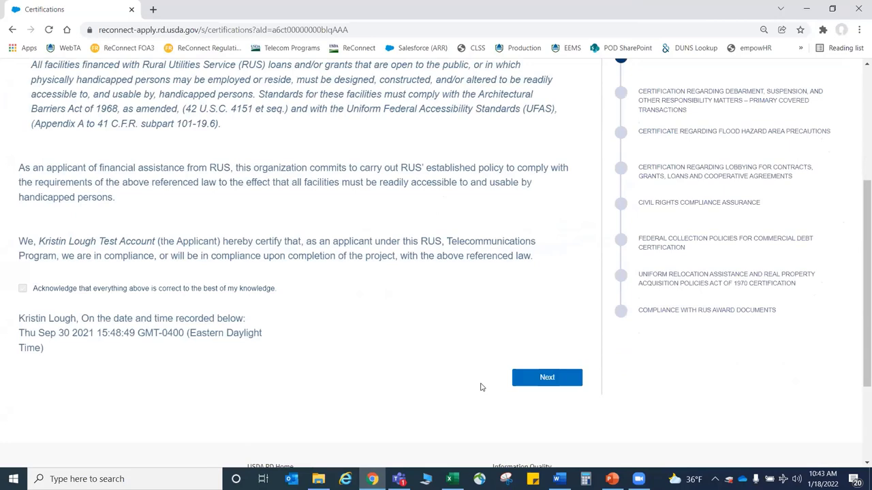
left_click(530, 378)
scroll(306, 291, "down", 1)
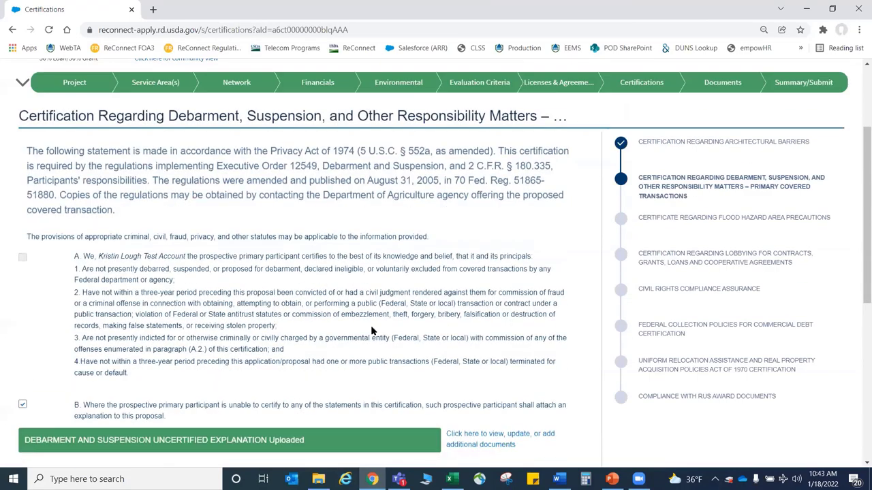
scroll(372, 331, "down", 1)
scroll(372, 328, "up", 1)
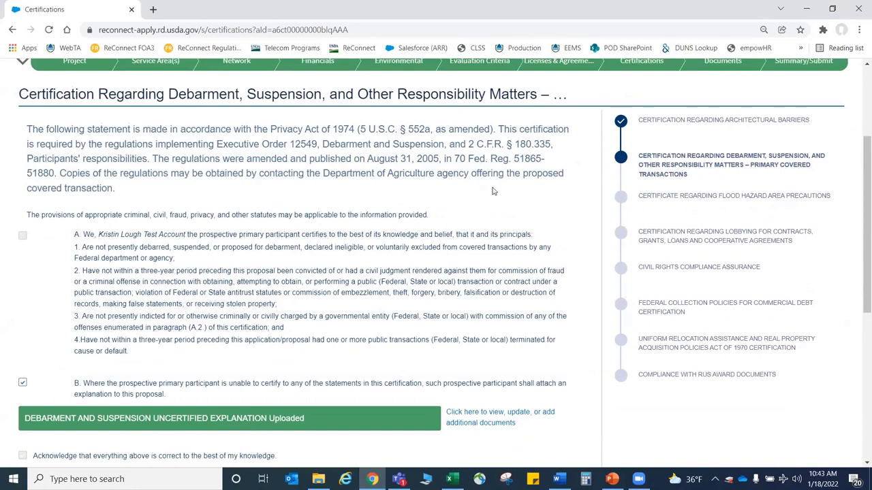
scroll(493, 192, "down", 2)
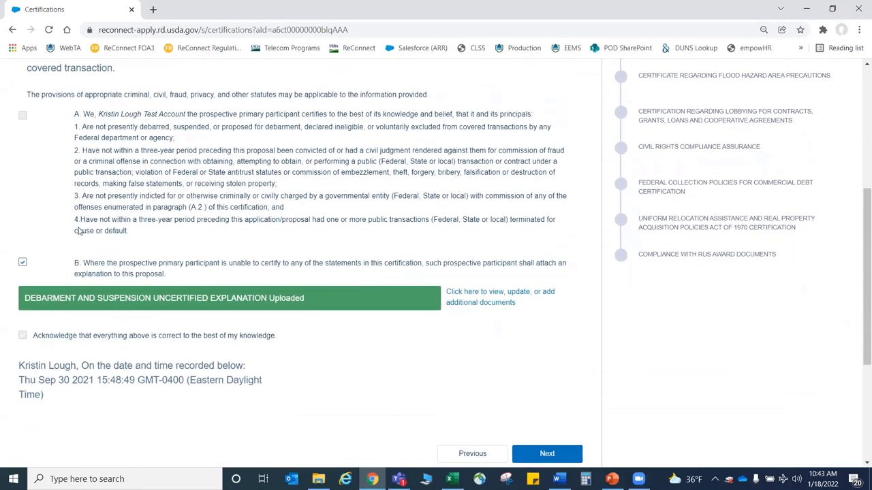
scroll(159, 294, "down", 1)
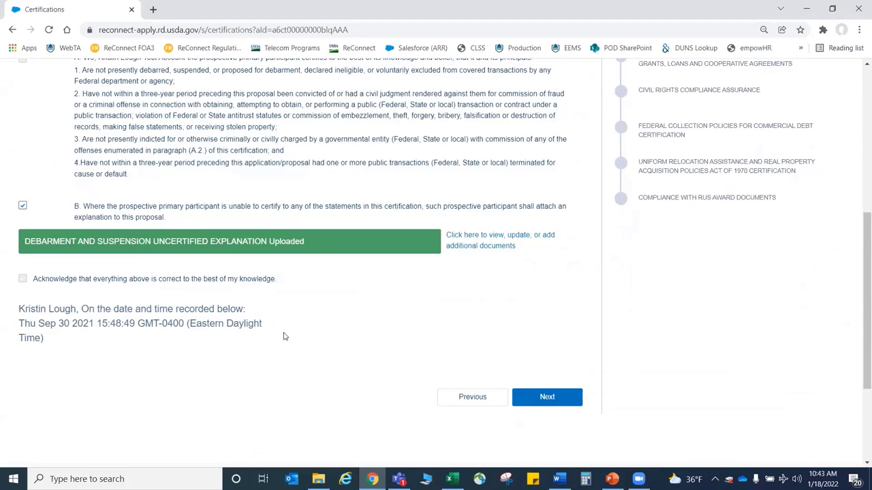
- Advance through the Flood Hazard Area Precautions certificate and the Lobbying for Contracts, Grants, Loans and Cooperative Agreements certification, reviewing each without changes
left_click(549, 398)
scroll(465, 335, "down", 1)
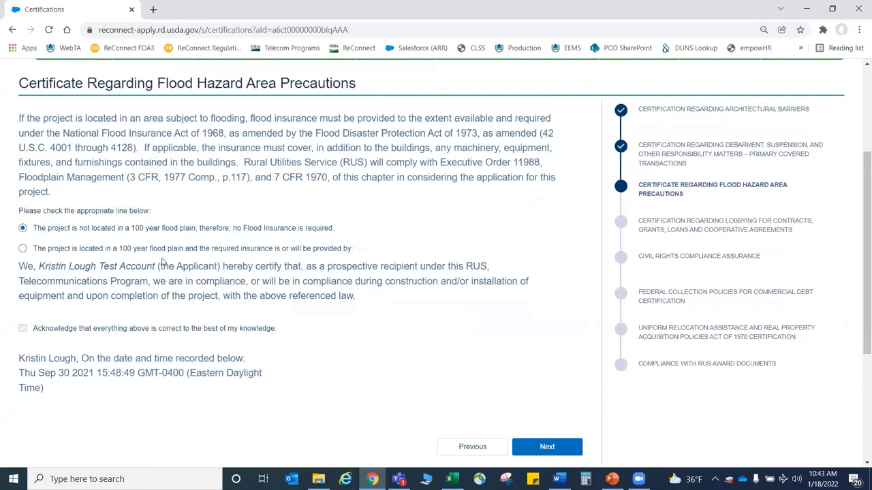
scroll(162, 263, "down", 1)
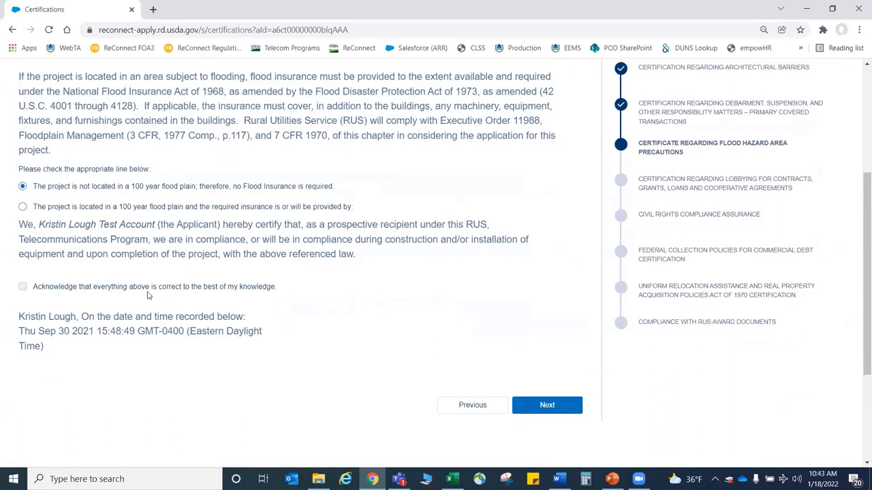
left_click(557, 407)
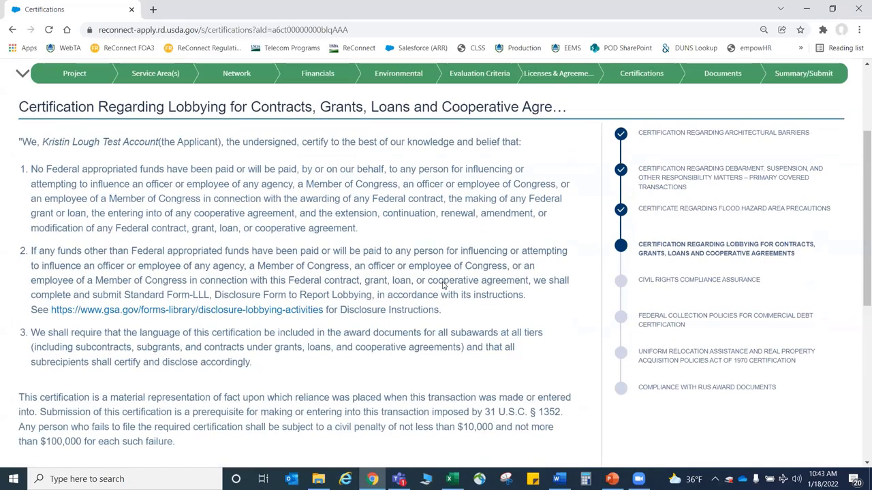
scroll(442, 285, "down", 1)
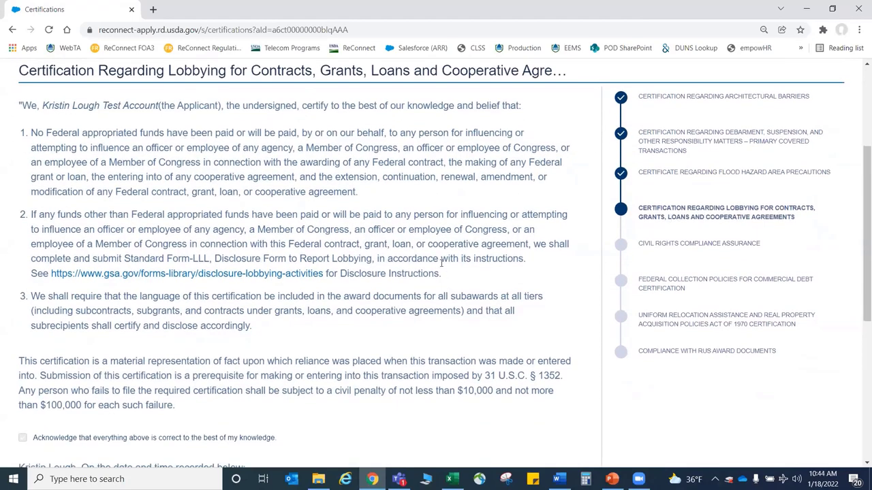
scroll(441, 262, "down", 4)
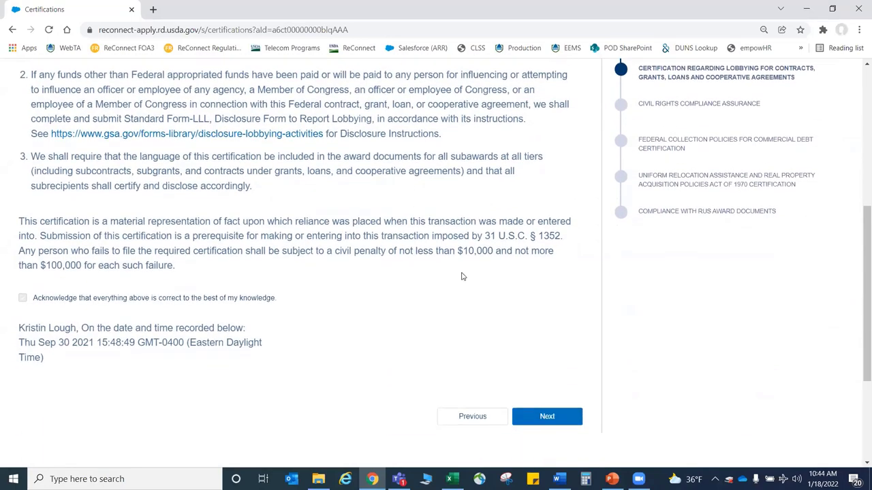
- Continue to the Civil Rights Compliance Assurance and the Federal Collection Policies for Commercial Debt Certification, and review both texts through to their acknowledgements
left_click(546, 416)
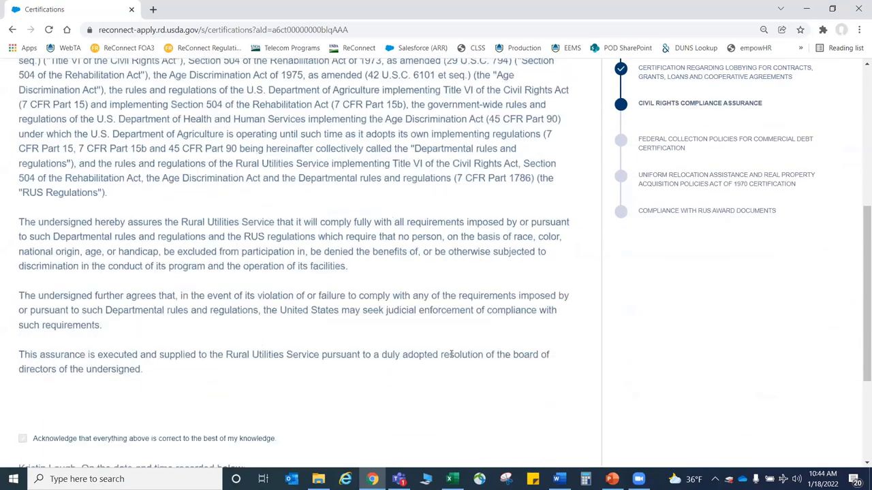
scroll(414, 298, "down", 4)
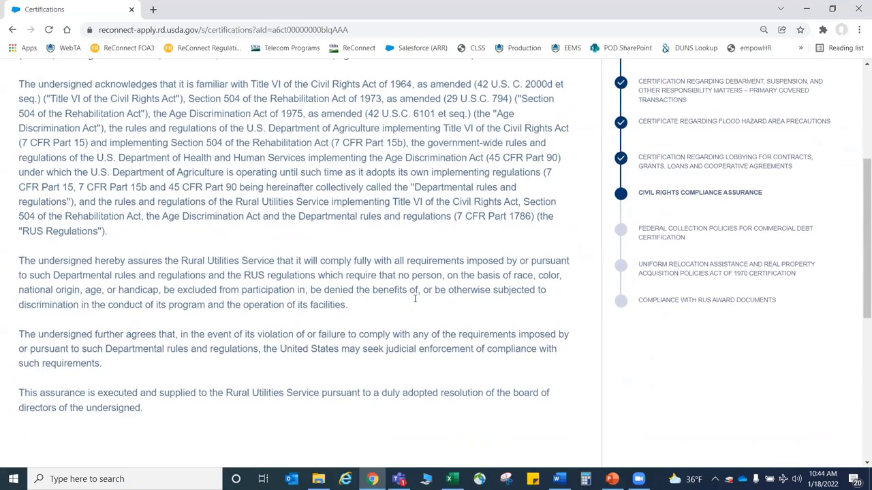
scroll(414, 297, "down", 6)
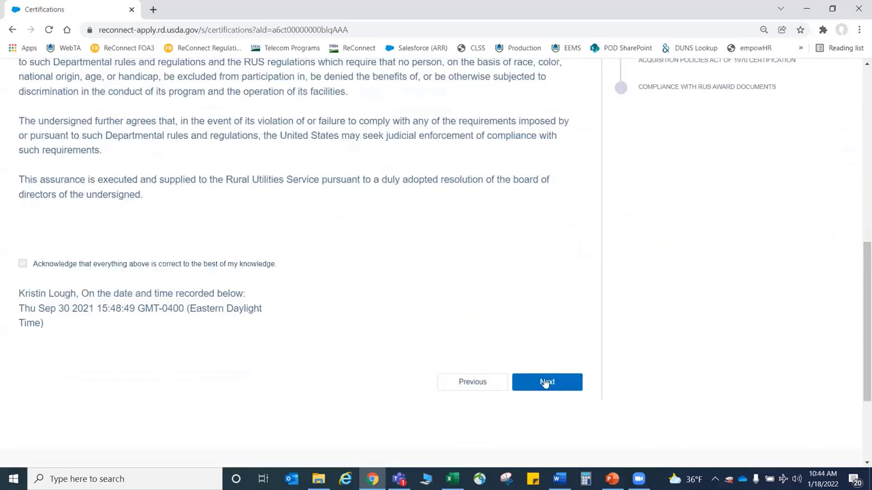
left_click(545, 382)
scroll(434, 339, "down", 1)
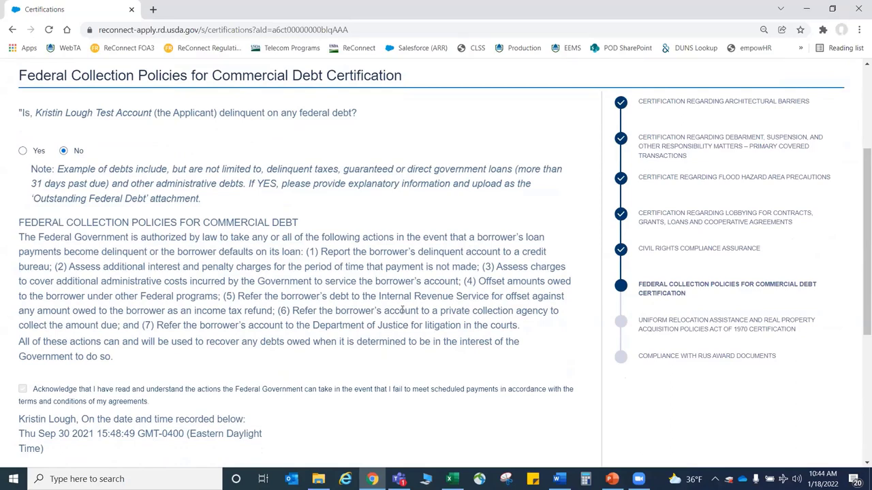
scroll(401, 310, "down", 1)
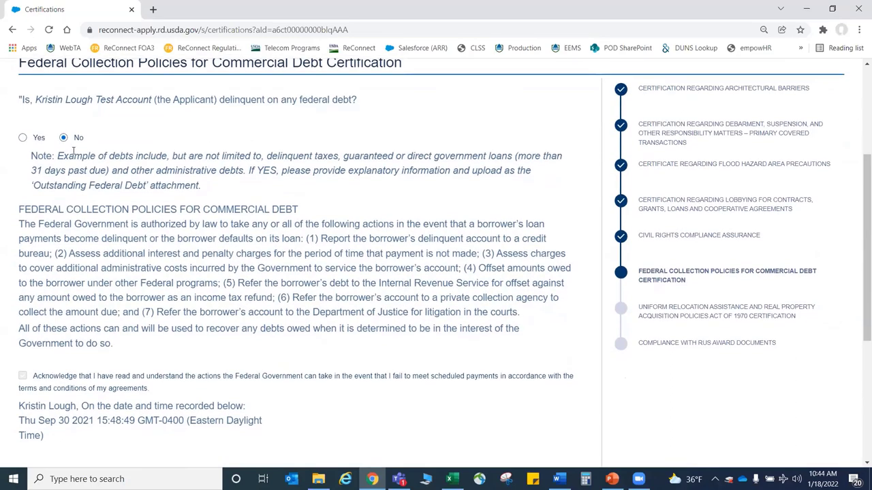
scroll(355, 272, "down", 5)
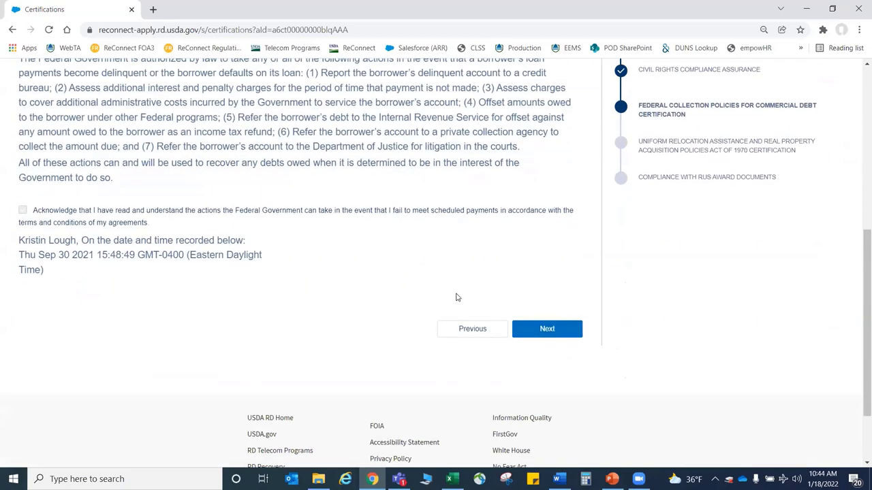
- Proceed through the Uniform Relocation Assistance and Real Property Acquisition certification to Compliance with RUS Award Documents, reviewing both statements
left_click(547, 328)
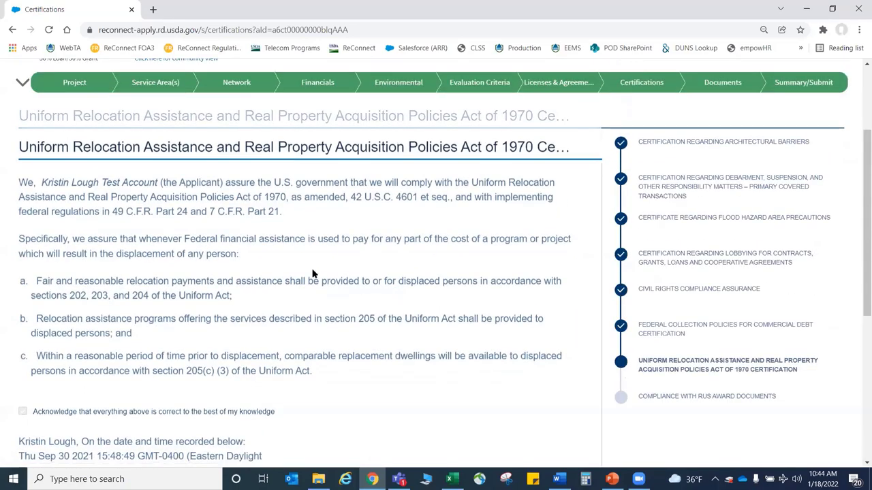
scroll(312, 273, "down", 1)
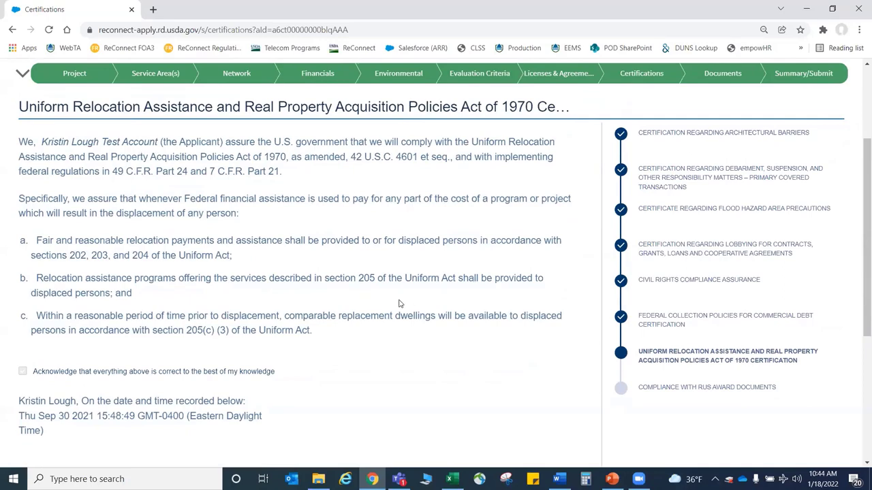
scroll(399, 304, "down", 1)
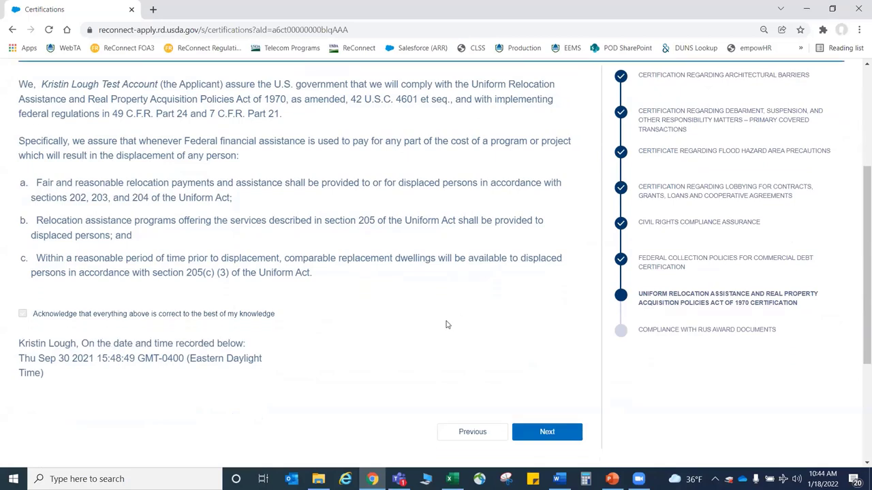
scroll(477, 337, "down", 1)
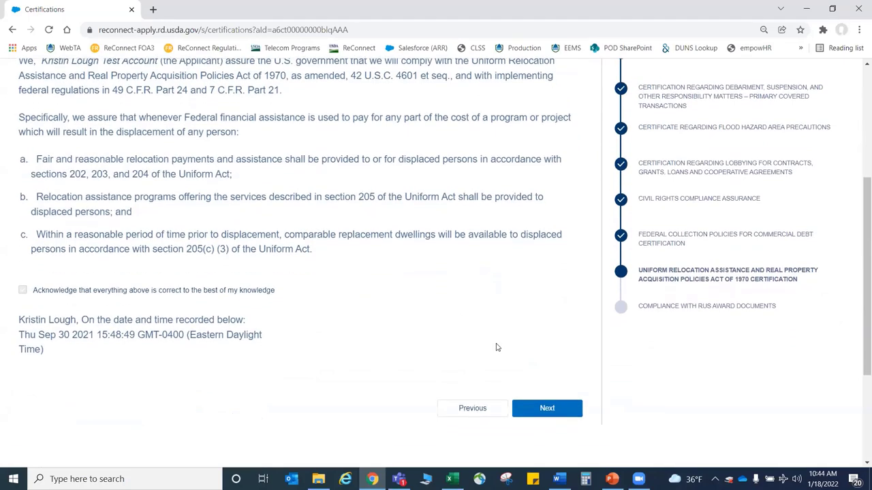
left_click(547, 407)
scroll(387, 311, "down", 1)
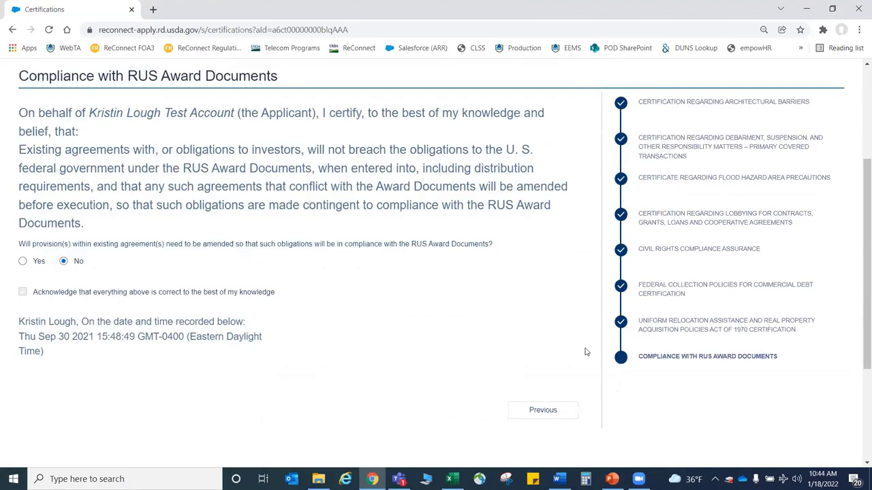
scroll(402, 290, "down", 1)
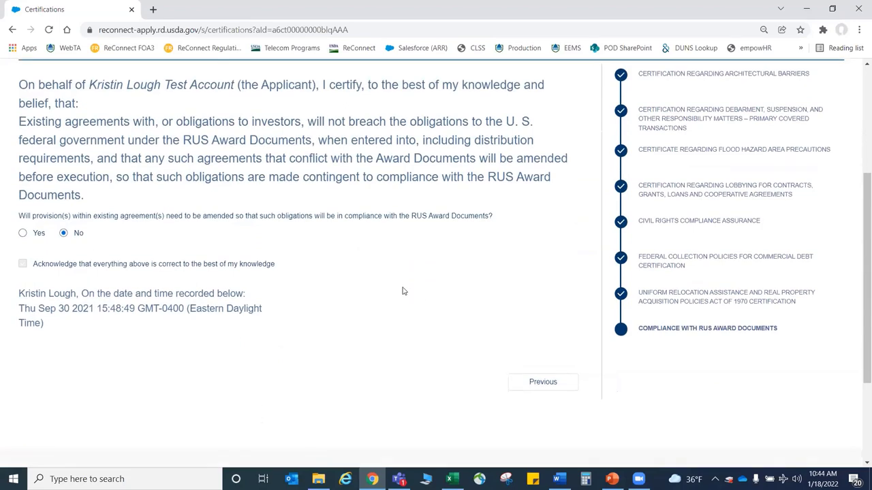
- Open the Manage Uploaded Documents page and review the list of all documents uploaded for the application
key("alt+Tab")
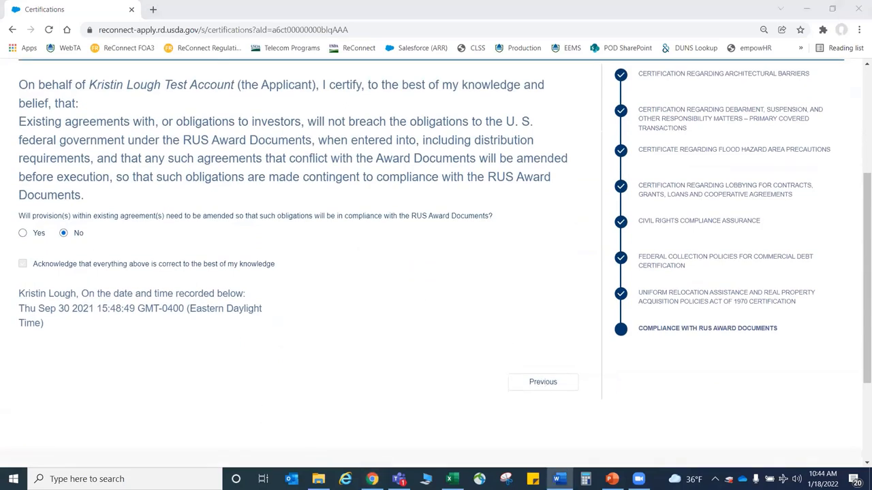
scroll(495, 323, "up", 3)
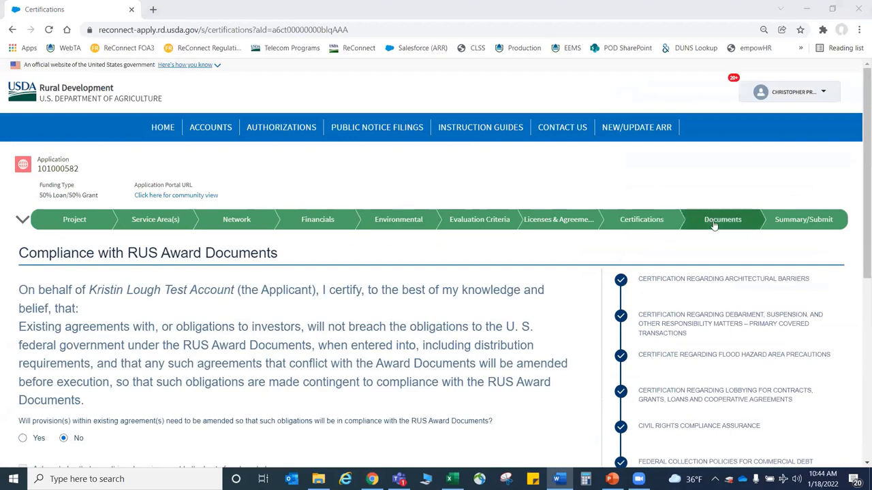
left_click(650, 229)
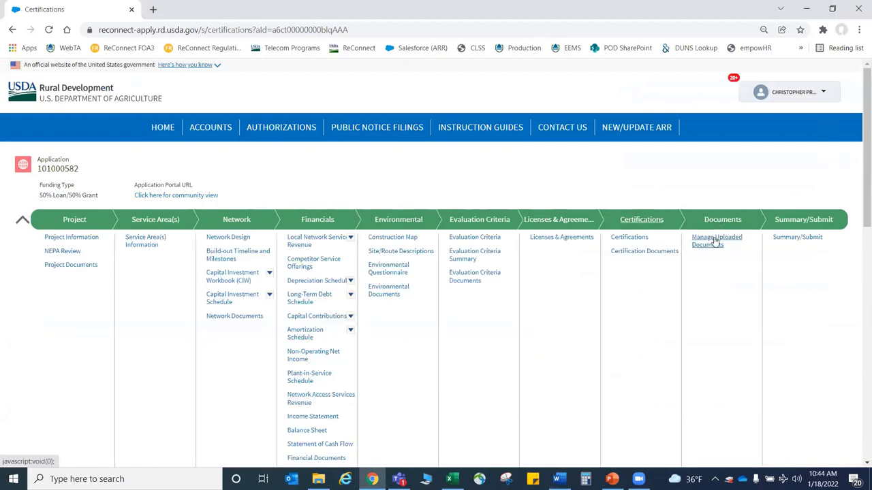
left_click(714, 241)
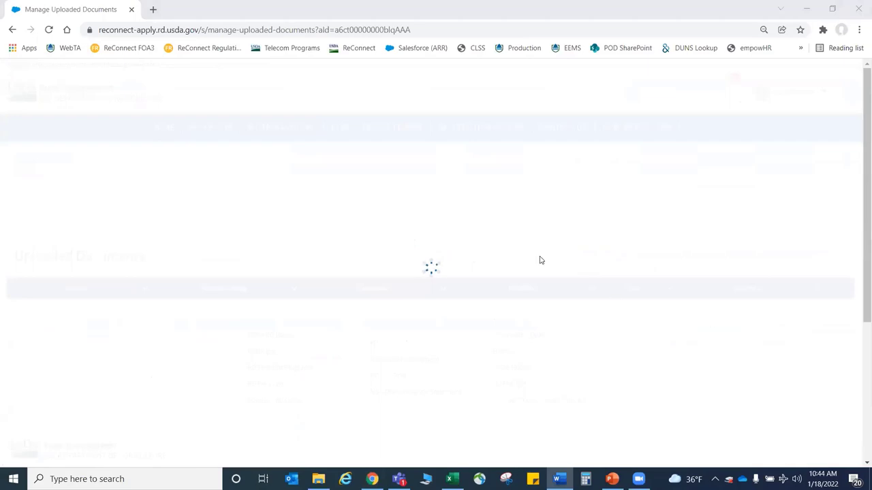
scroll(414, 273, "down", 3)
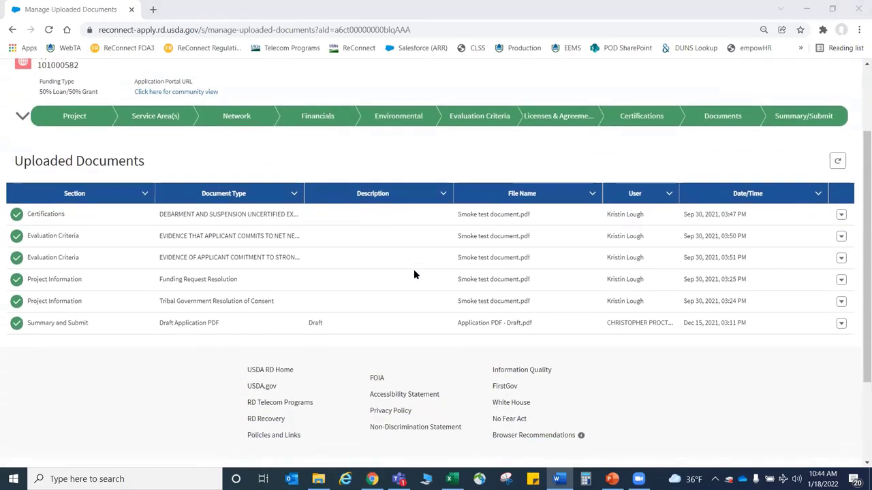
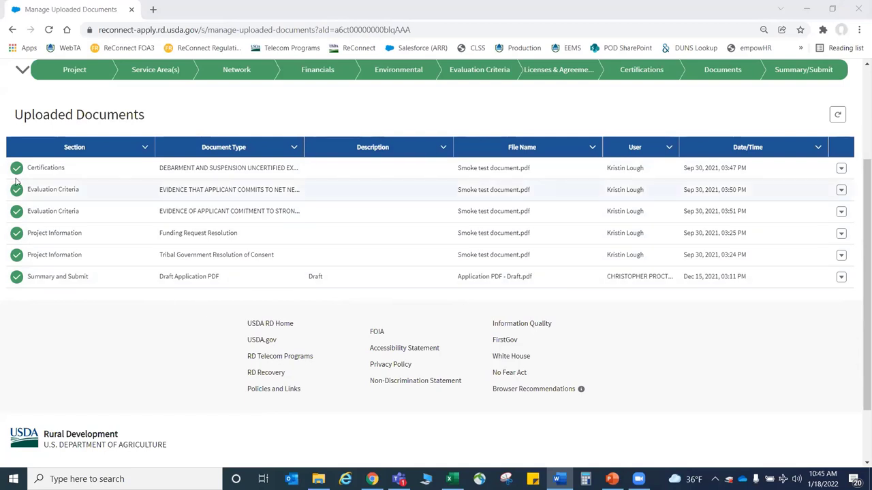
- Check the upload date and time of the Draft Application PDF in the Uploaded Documents list
scroll(194, 251, "up", 1)
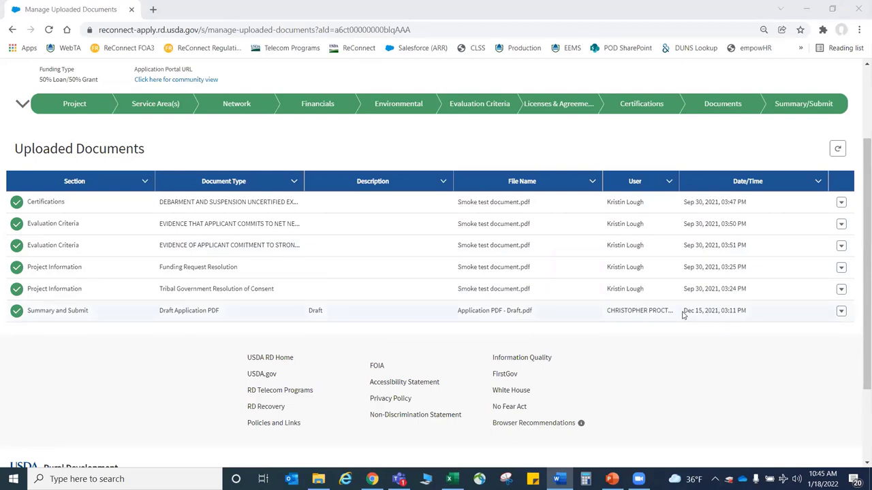
left_click_drag(683, 312, 749, 313)
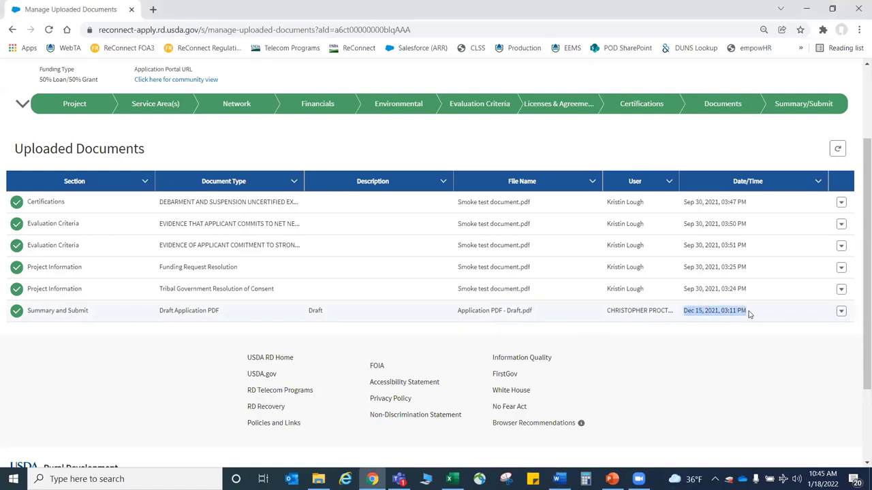
left_click(716, 343)
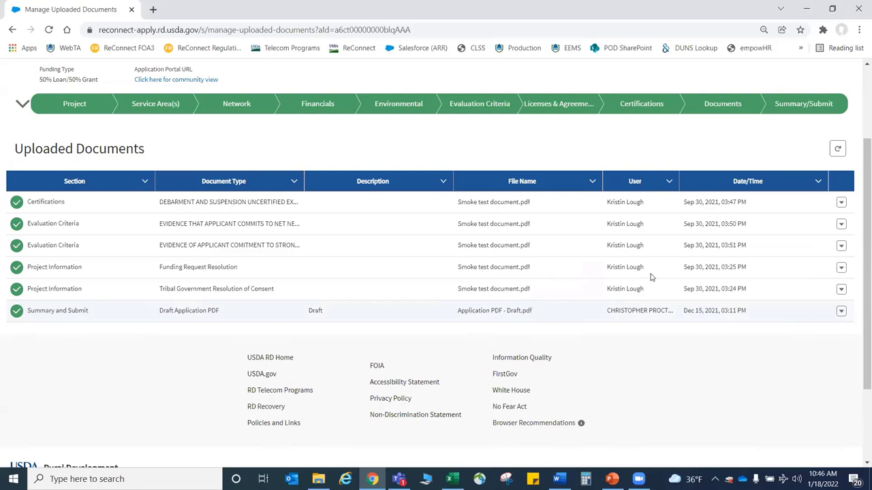
- Open the application's Summary/Submit page and bring up its Application Requirement Detail list
left_click(802, 108)
left_click(790, 122)
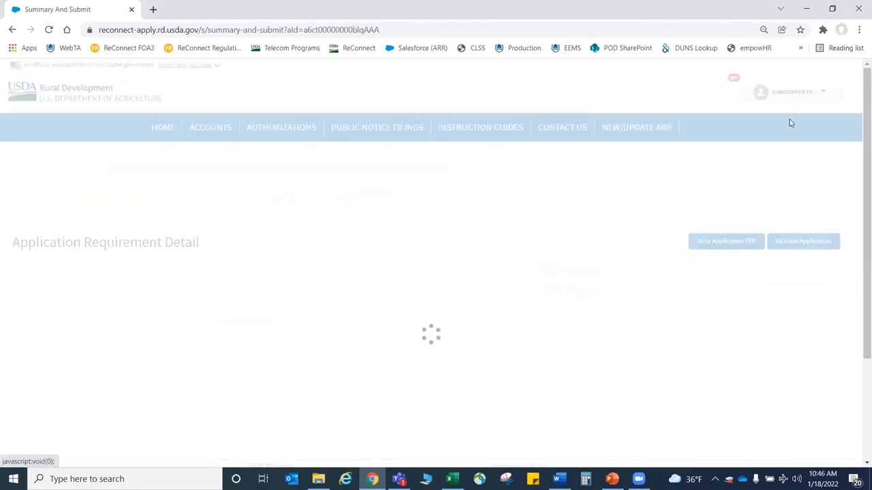
scroll(453, 328, "down", 2)
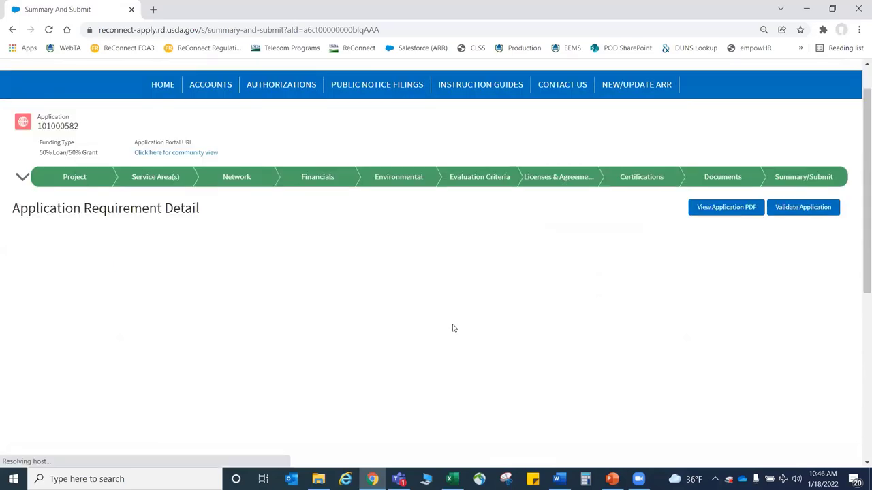
scroll(453, 328, "down", 1)
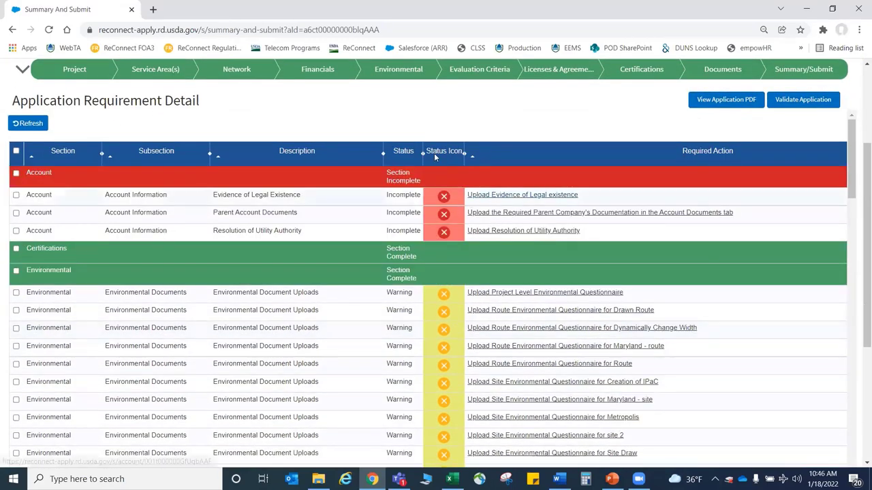
- Generate the application PDF, run the application validation, and close the PDF preview without downloading it
left_click(715, 103)
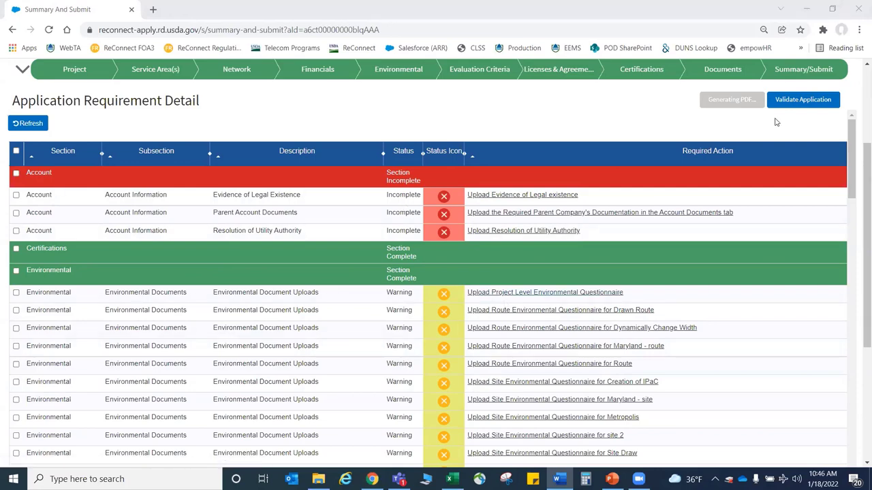
left_click(816, 101)
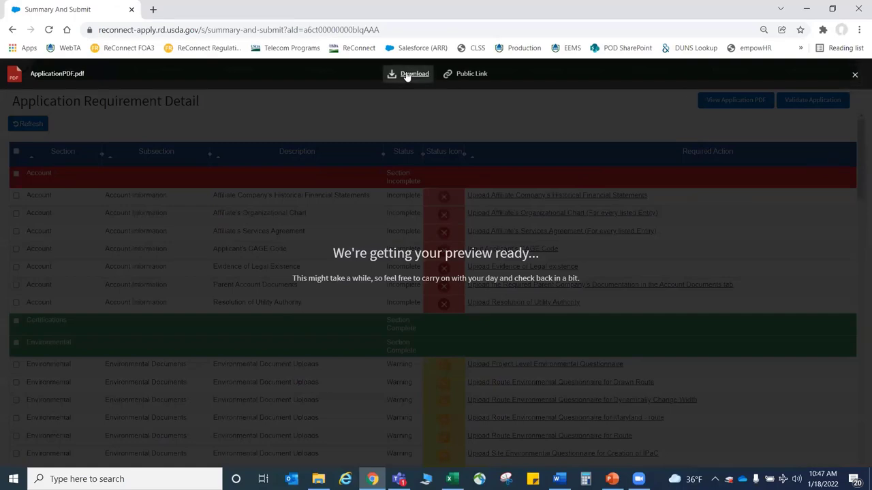
left_click(855, 74)
- Examine the statuses and required actions of the Account, Certifications and Environmental requirements in the Application Requirement Detail list
scroll(402, 229, "down", 1)
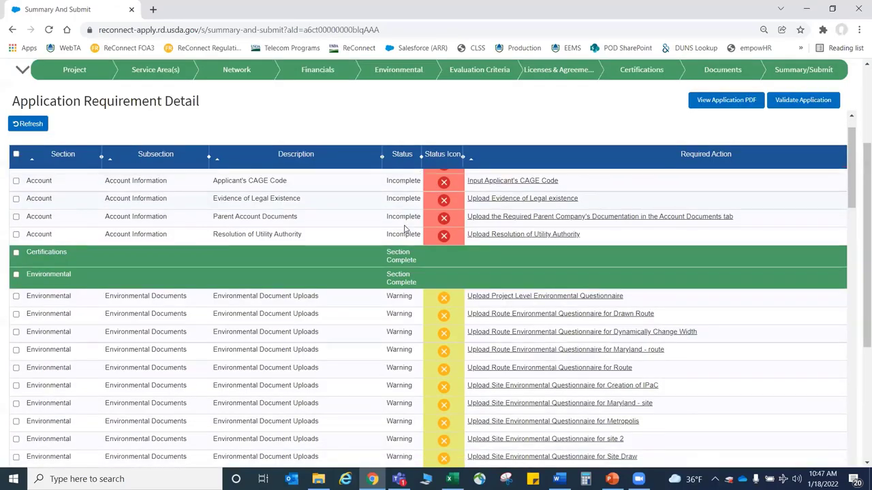
scroll(404, 230, "up", 1)
scroll(412, 286, "down", 1)
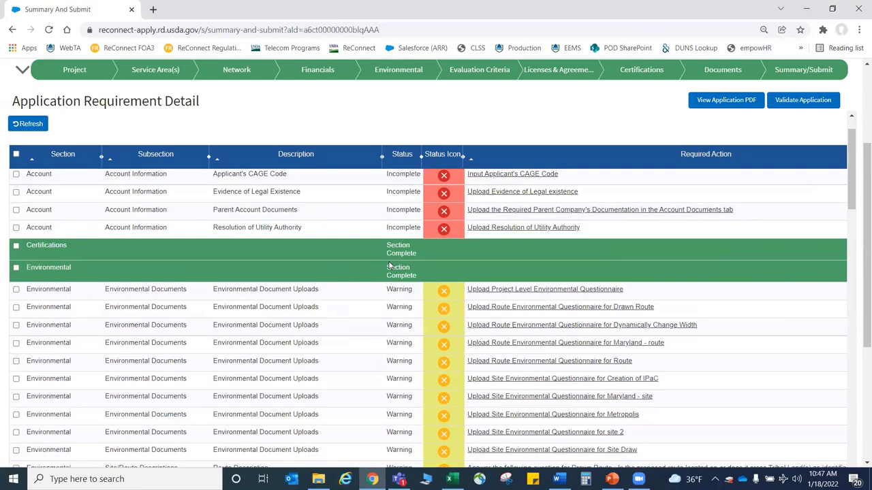
scroll(402, 307, "down", 1)
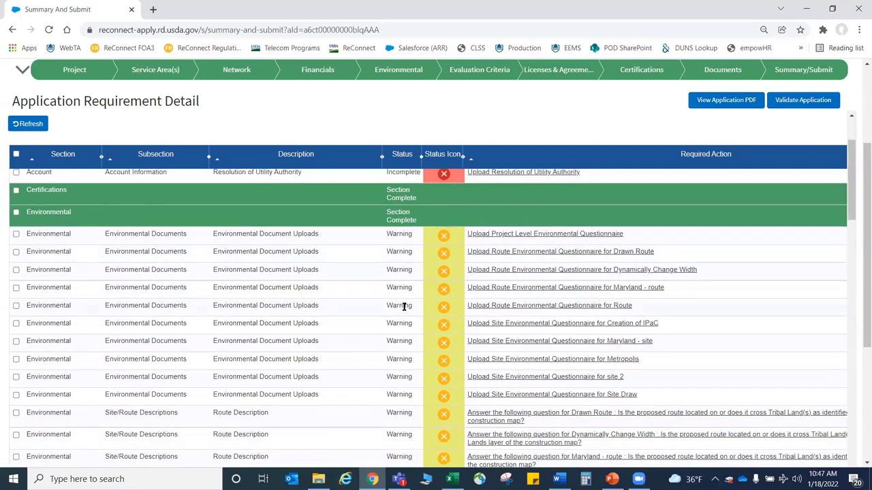
scroll(420, 330, "down", 1)
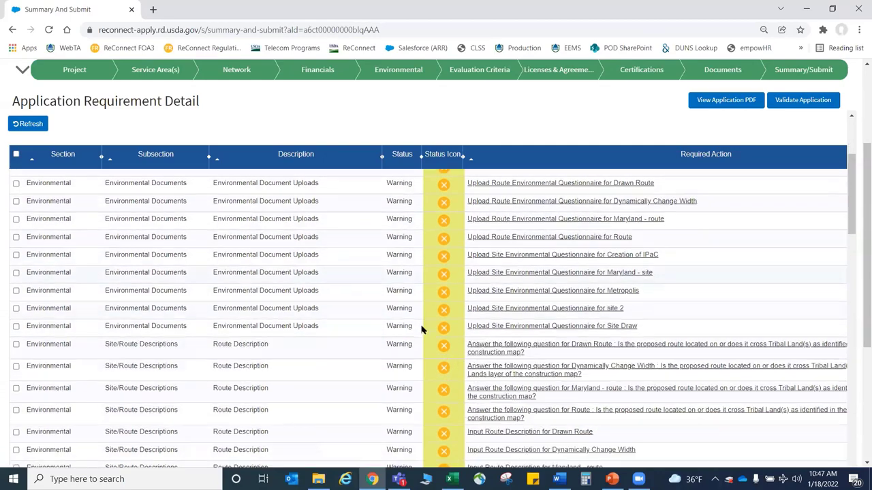
scroll(421, 330, "up", 1)
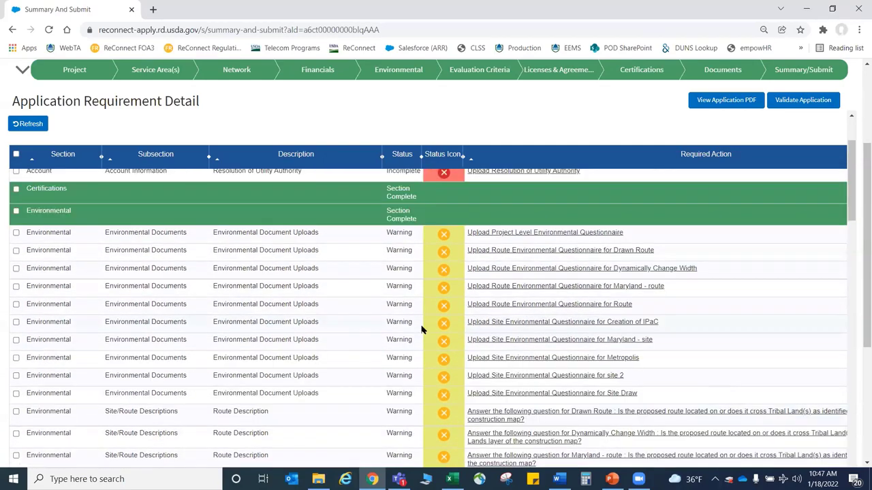
scroll(421, 329, "up", 1)
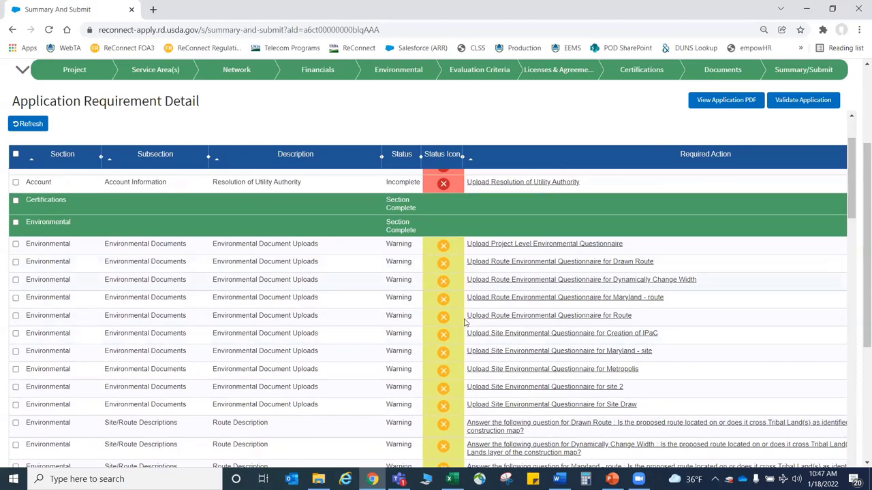
scroll(414, 346, "up", 1)
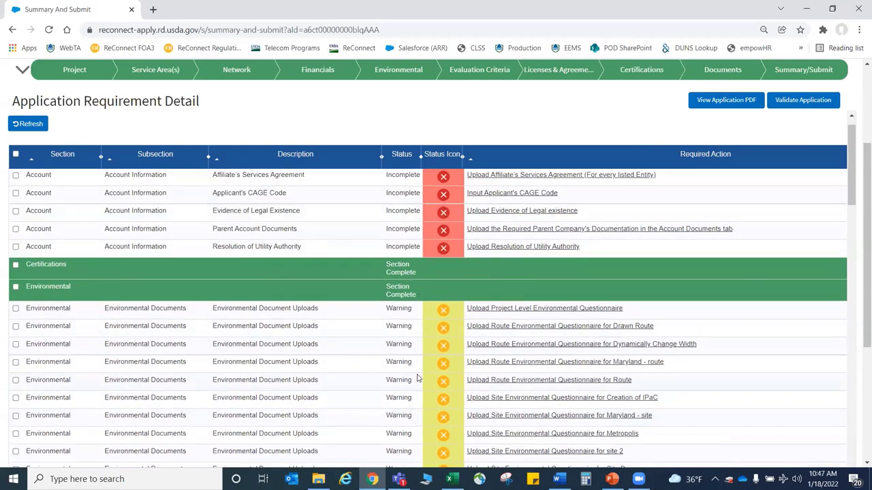
scroll(416, 378, "down", 2)
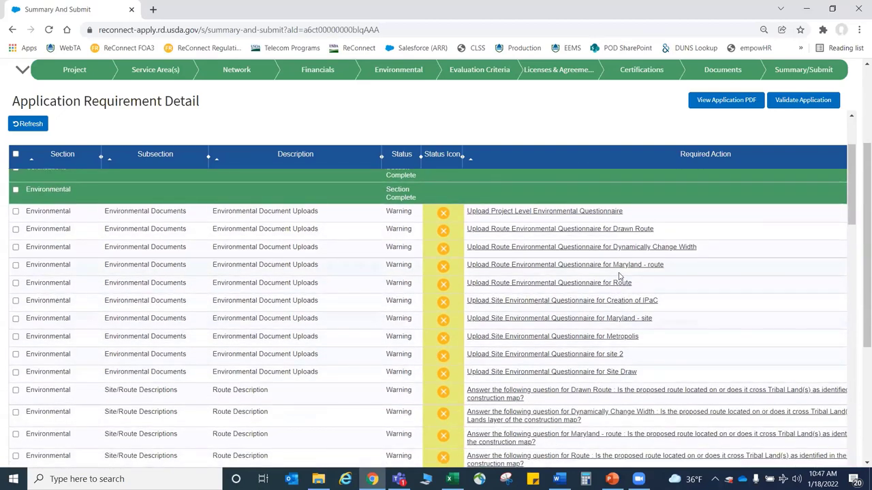
key("alt+Tab")
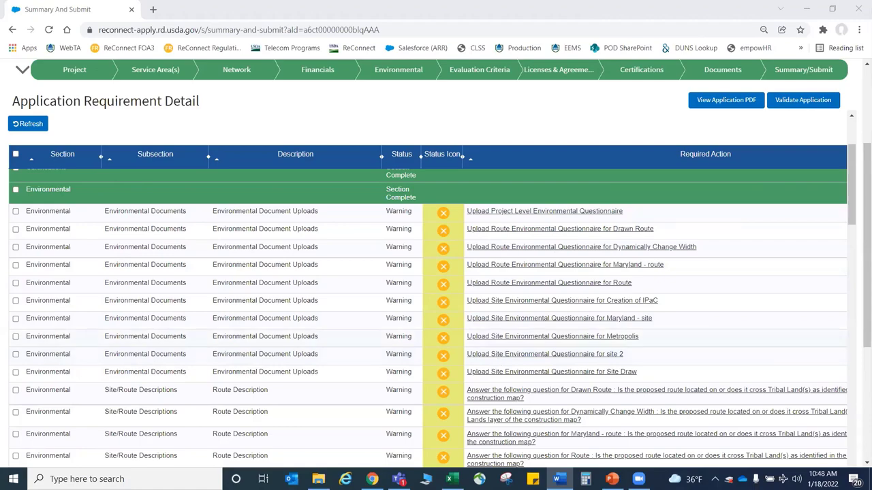
- Look through the Evaluation Criteria and Financials requirements, and return to the Account and Environmental entries at the start of the list
scroll(388, 366, "down", 3)
scroll(388, 366, "down", 10)
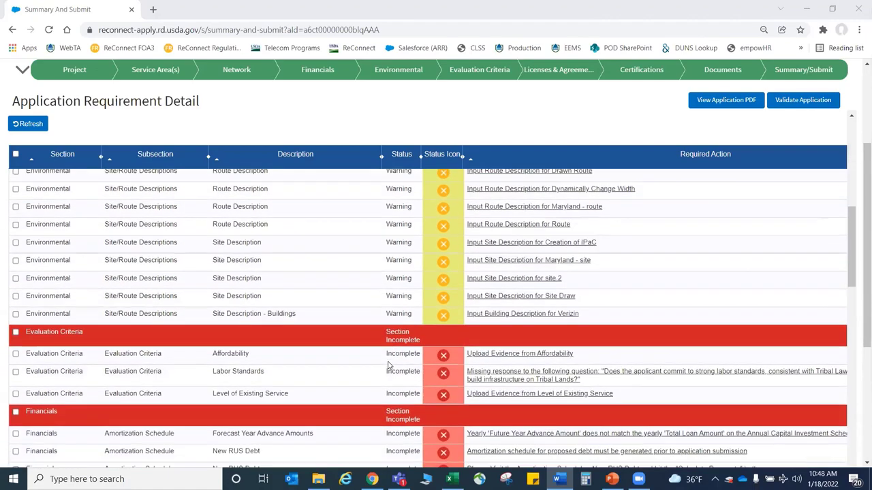
scroll(388, 367, "down", 7)
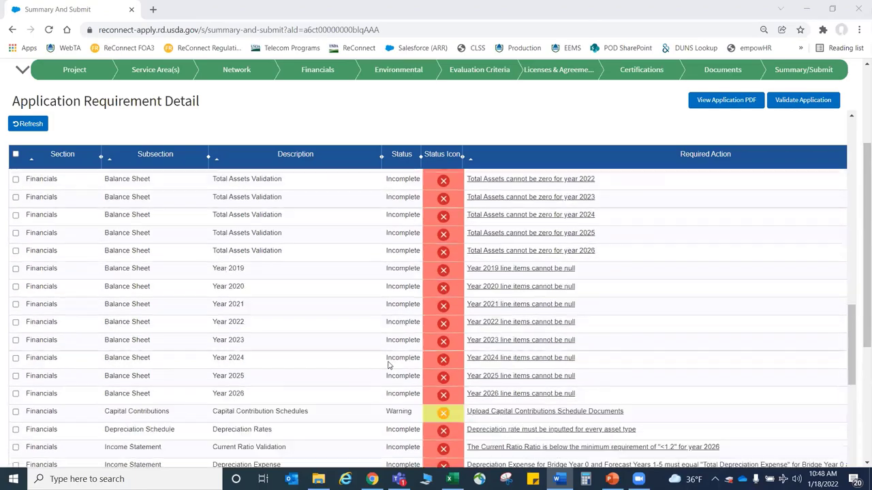
scroll(460, 308, "down", 2)
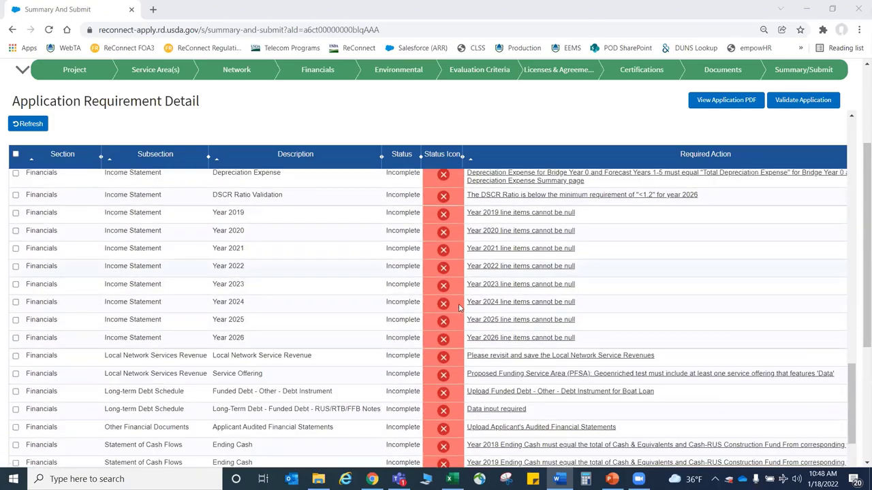
scroll(460, 308, "up", 7)
scroll(459, 308, "up", 12)
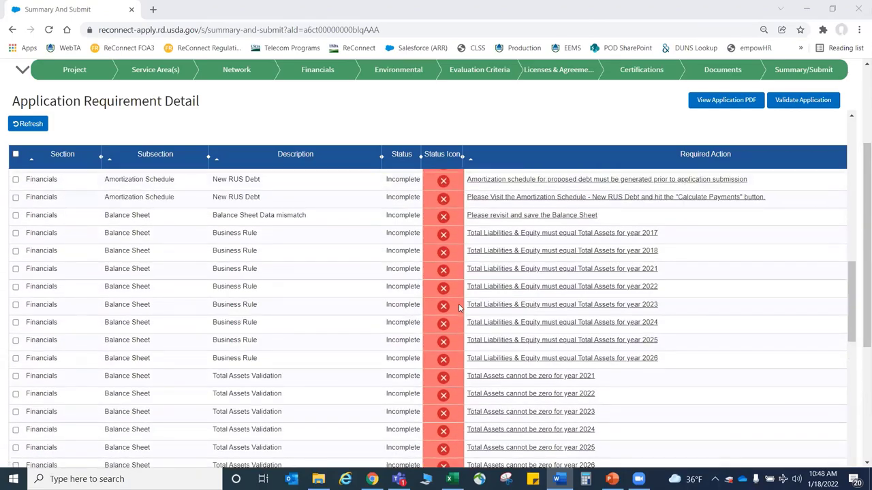
scroll(460, 308, "up", 5)
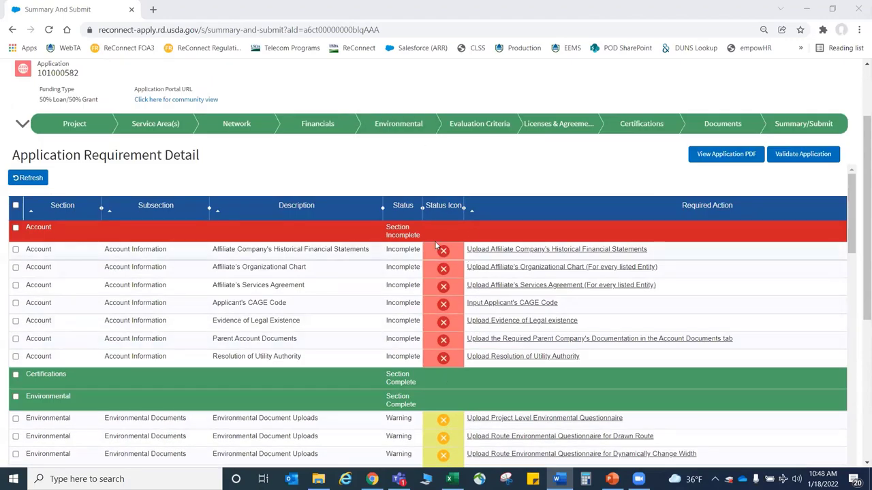
scroll(446, 354, "down", 1)
scroll(446, 355, "down", 1)
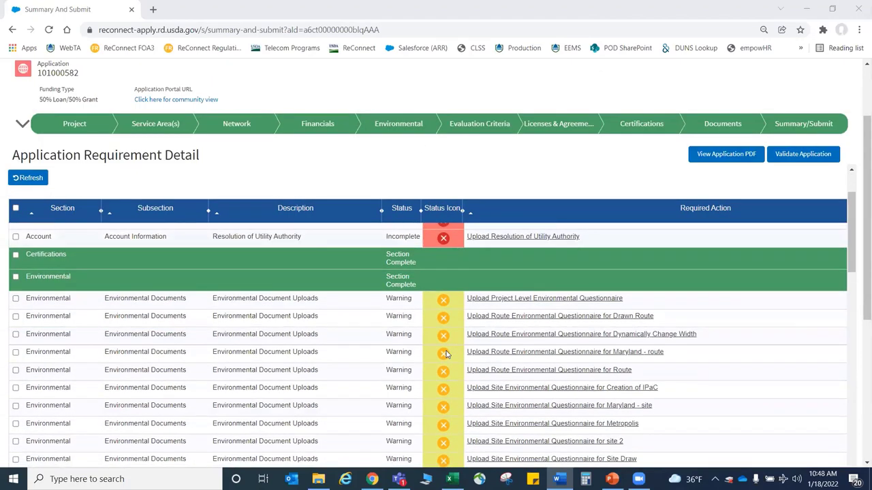
scroll(446, 350, "up", 4)
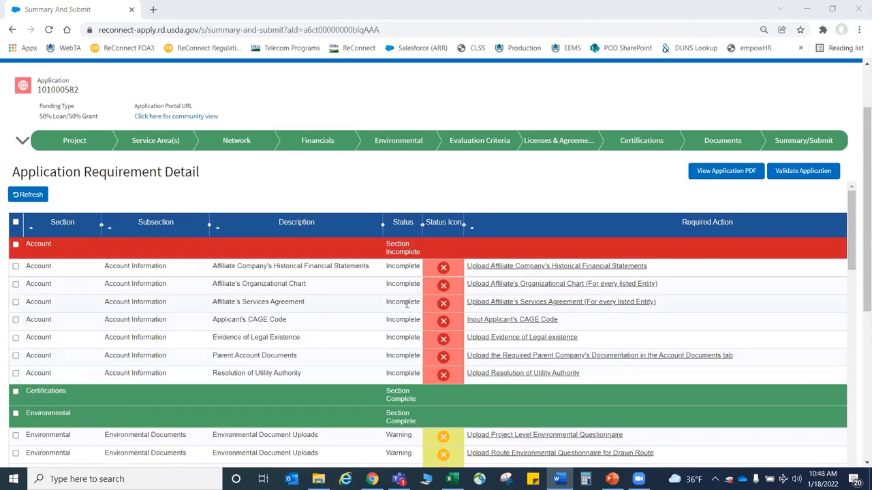
- Follow the required action for the Maryland - site environmental questionnaire to the Environmental Documents page, and return to the requirement list
scroll(443, 338, "down", 3)
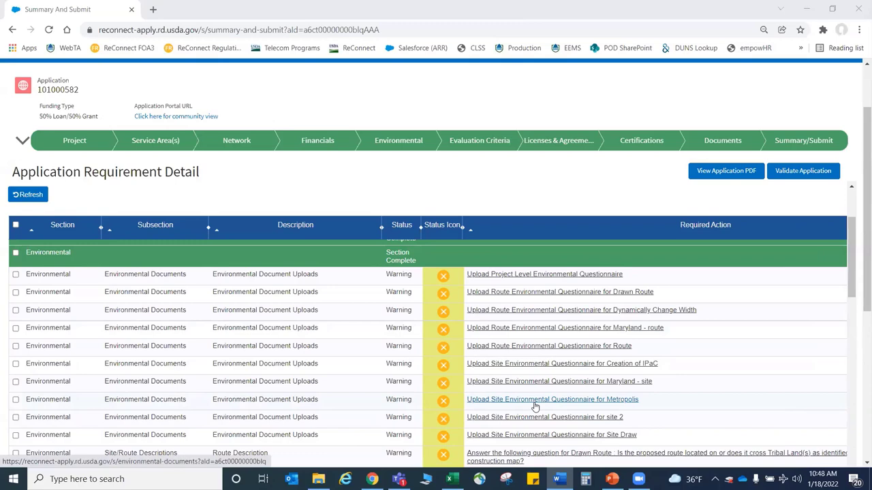
scroll(535, 407, "up", 1)
scroll(534, 406, "down", 2)
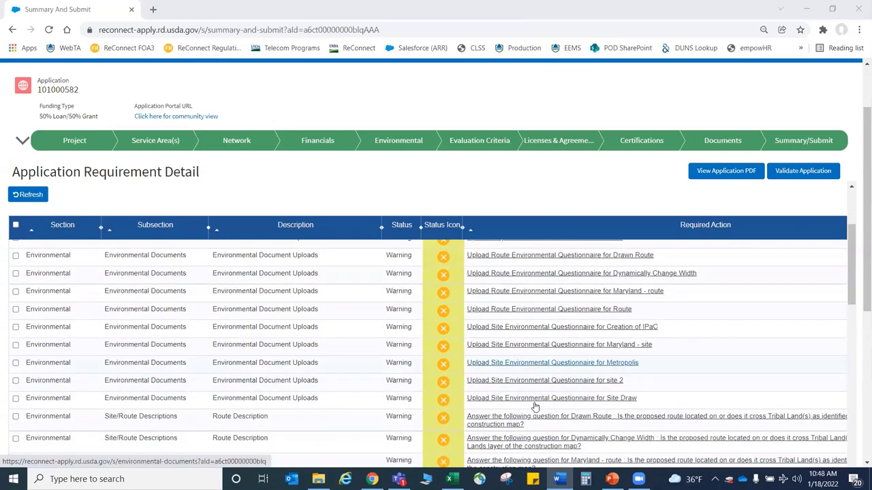
left_click(513, 348)
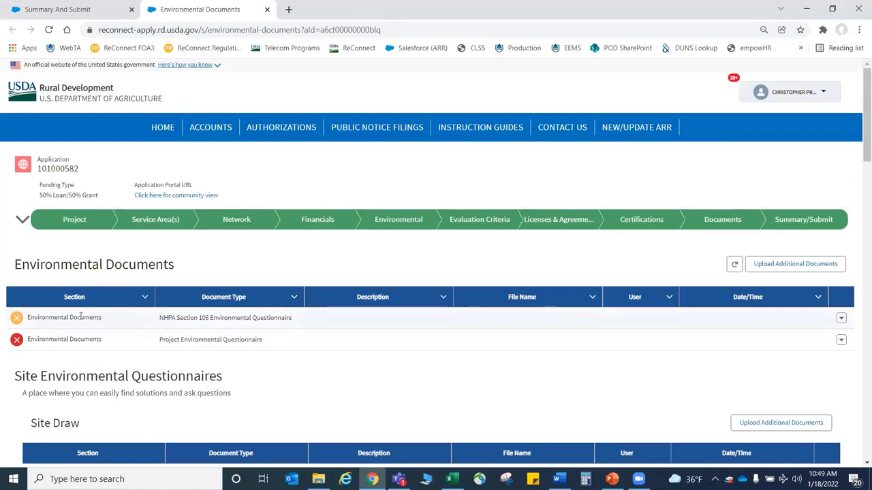
left_click(53, 9)
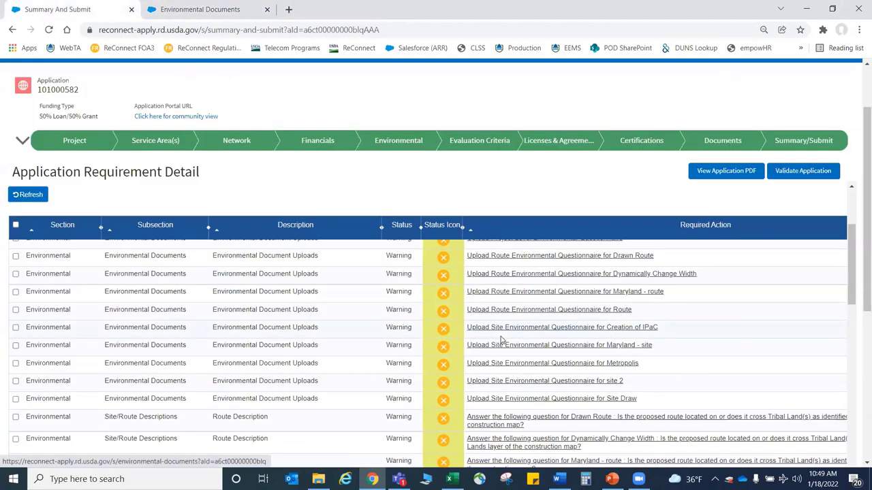
- Go back to the Manage Uploaded Documents page and review the entry for the newly generated Draft Application PDF
scroll(500, 339, "up", 10)
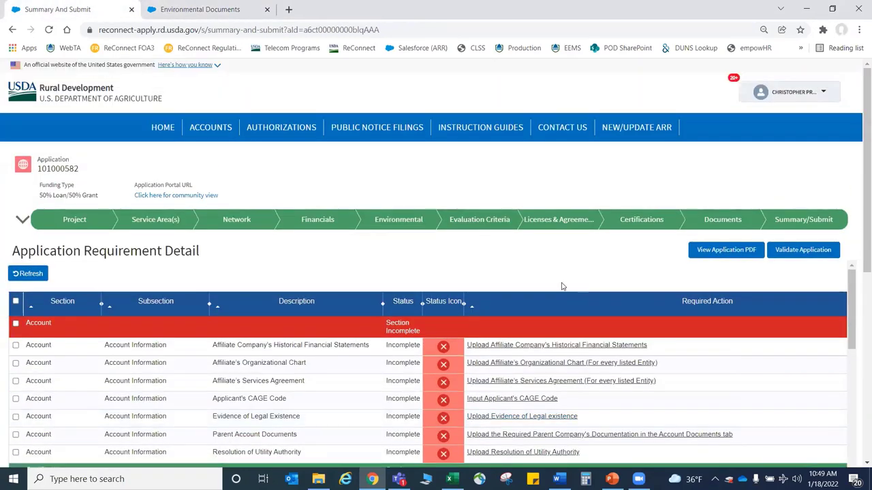
scroll(562, 286, "down", 3)
scroll(562, 286, "up", 3)
mouse_move(724, 220)
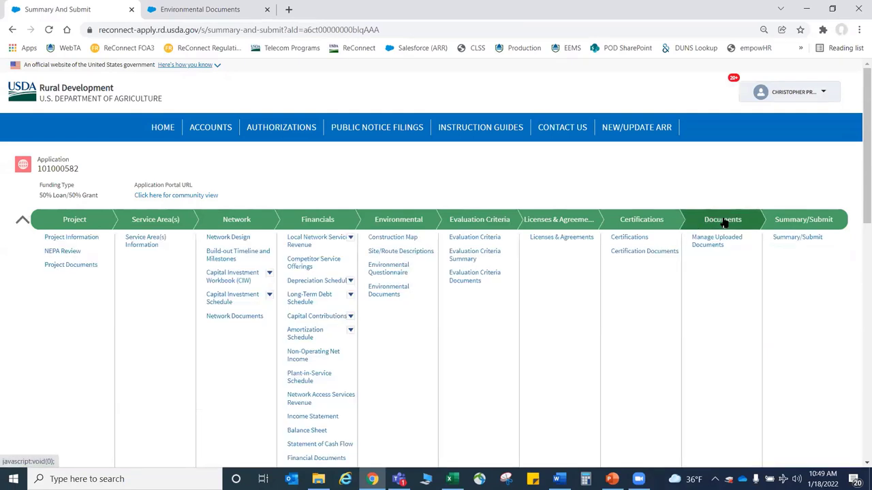
left_click(708, 243)
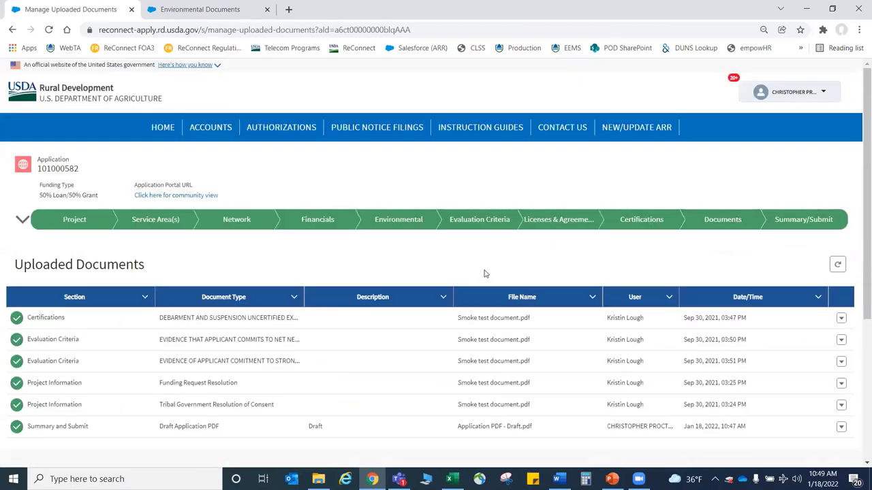
scroll(484, 273, "down", 4)
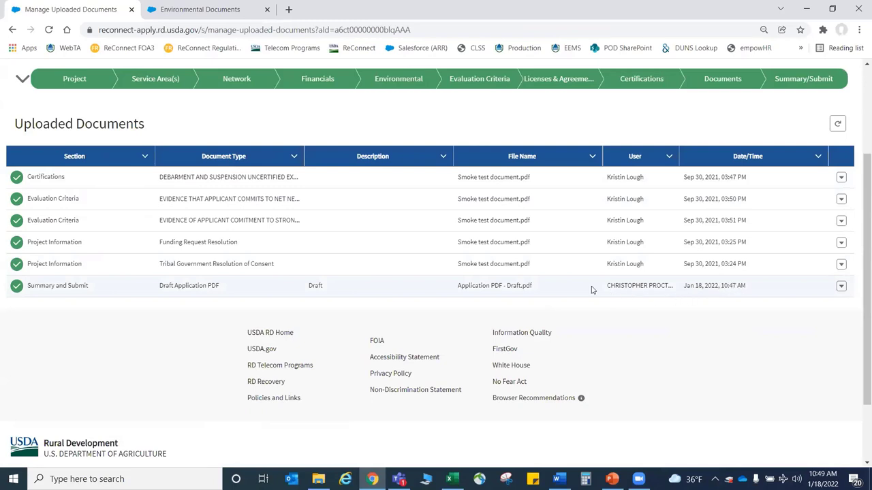
- View the Draft Application PDF's preview and download window from its document actions, and close it
left_click(841, 286)
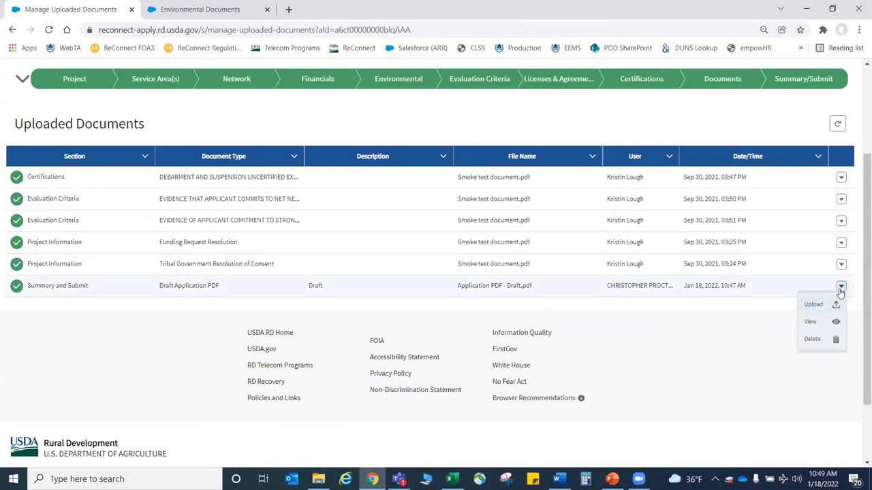
left_click(809, 321)
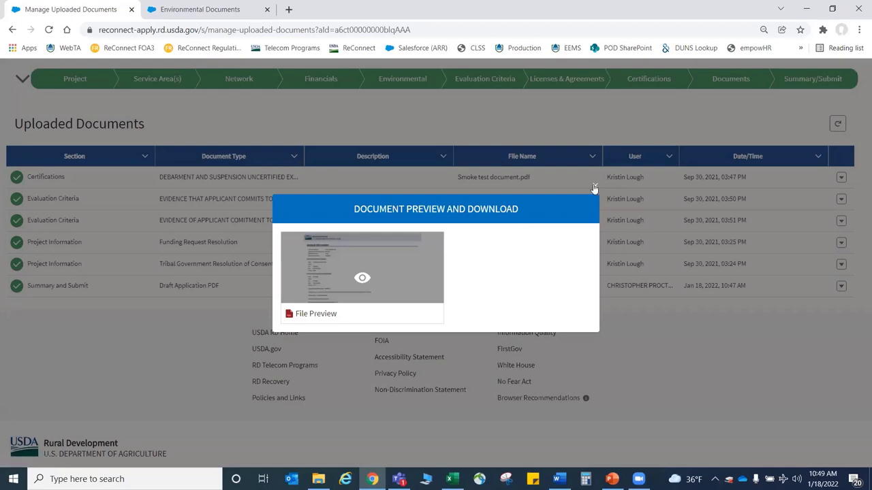
left_click(593, 186)
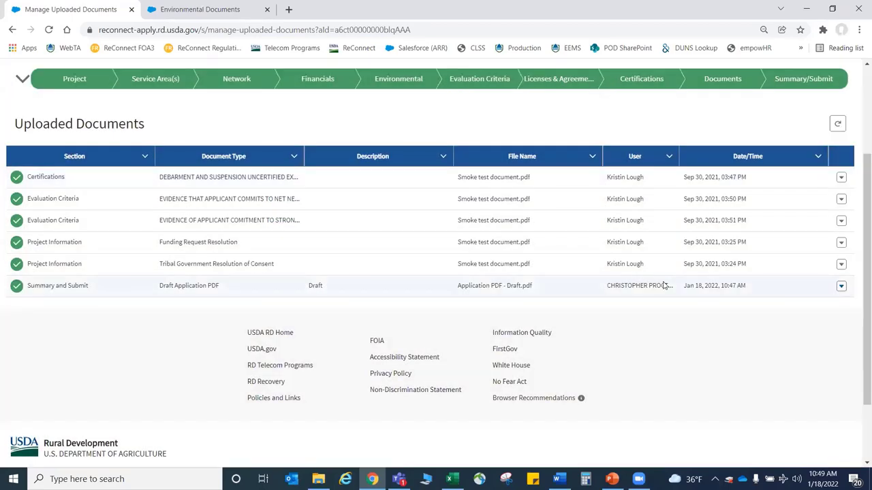
- Return from the uploaded documents to the Summary/Submit page and review the Application Requirement Detail list
scroll(736, 232, "up", 2)
left_click(801, 176)
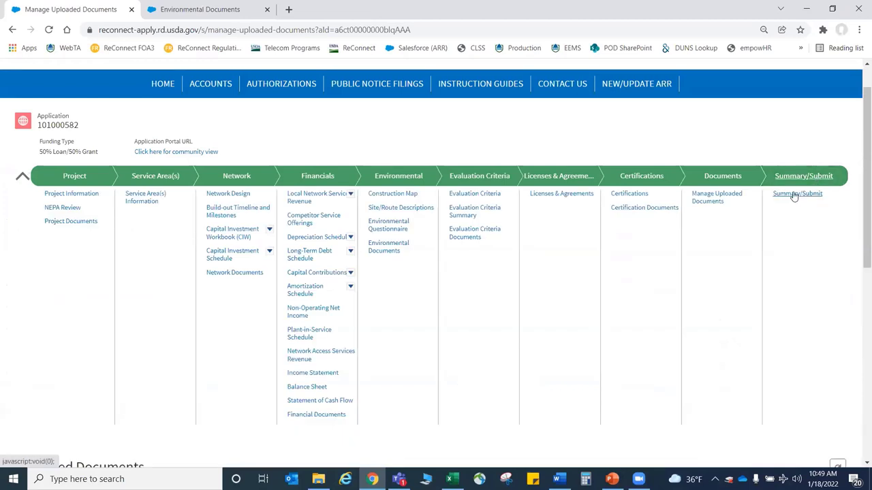
left_click(795, 194)
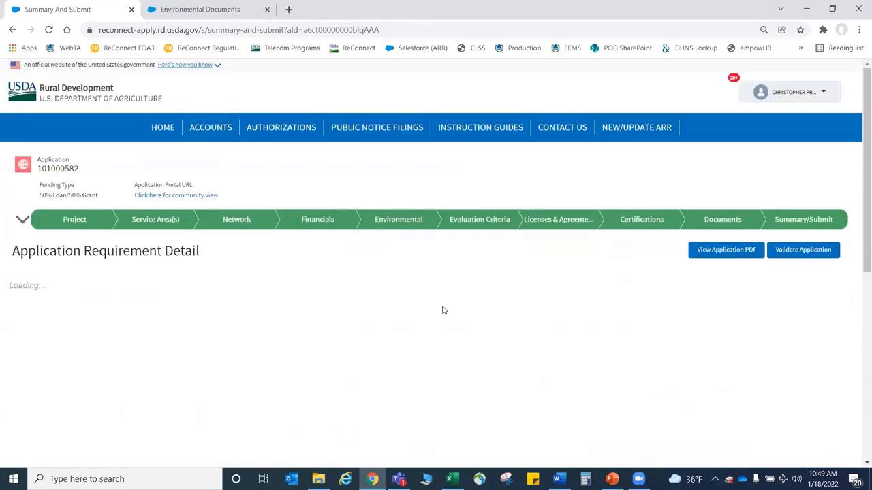
scroll(442, 309, "down", 1)
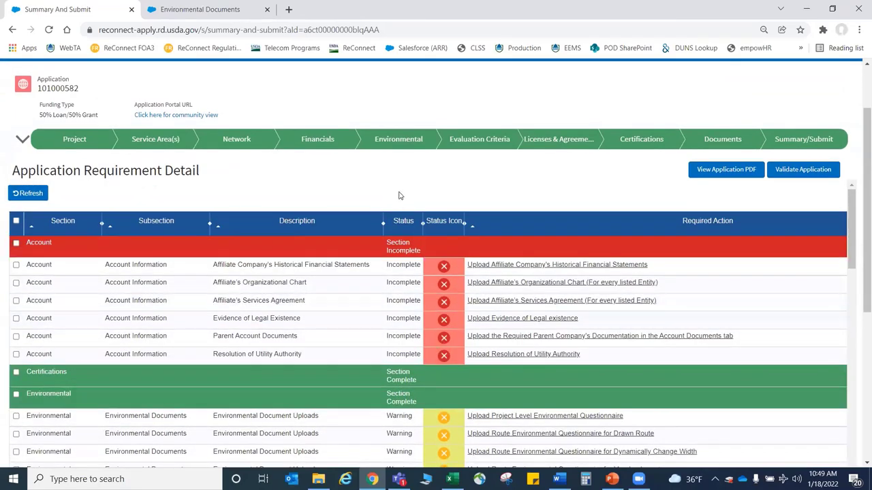